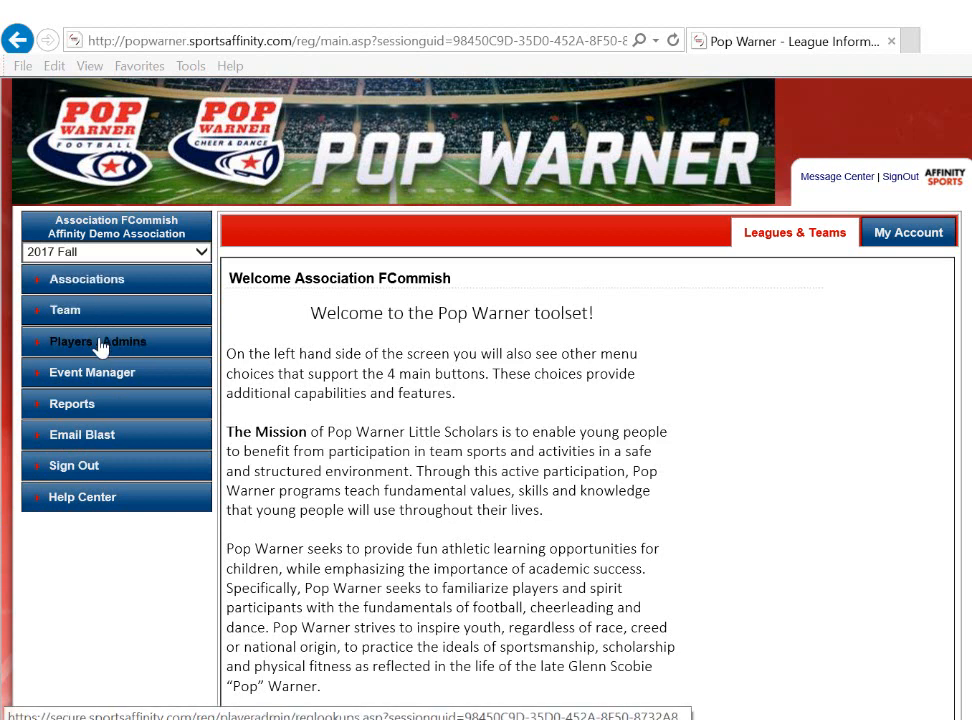
Look up the association's teams and open the TDSHQ team for editing.
left_click(79, 313)
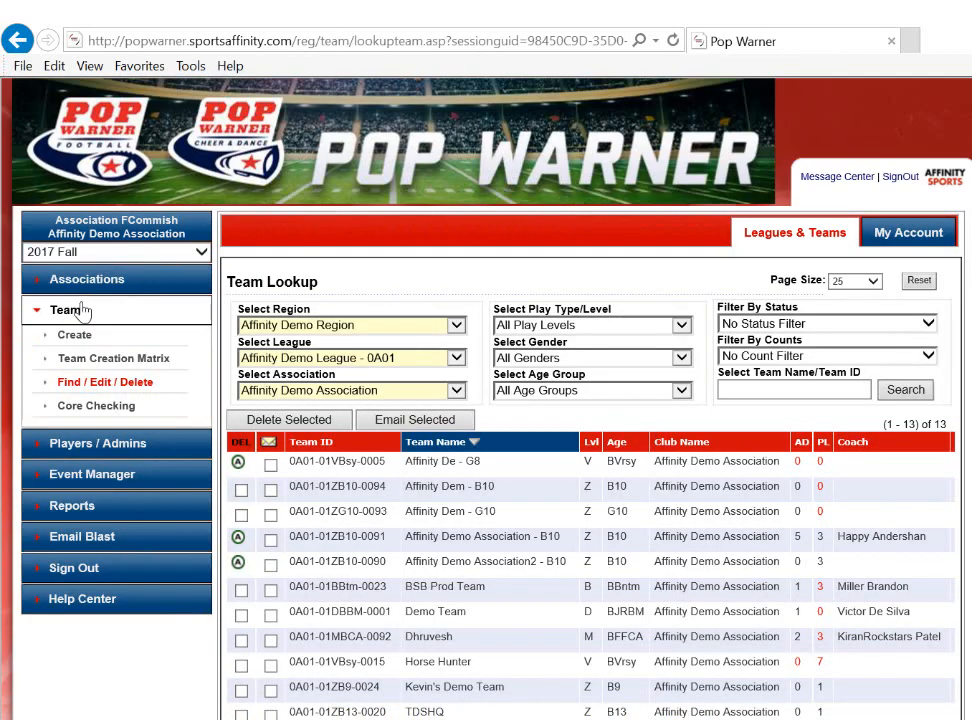
scroll(560, 384, "down", 2)
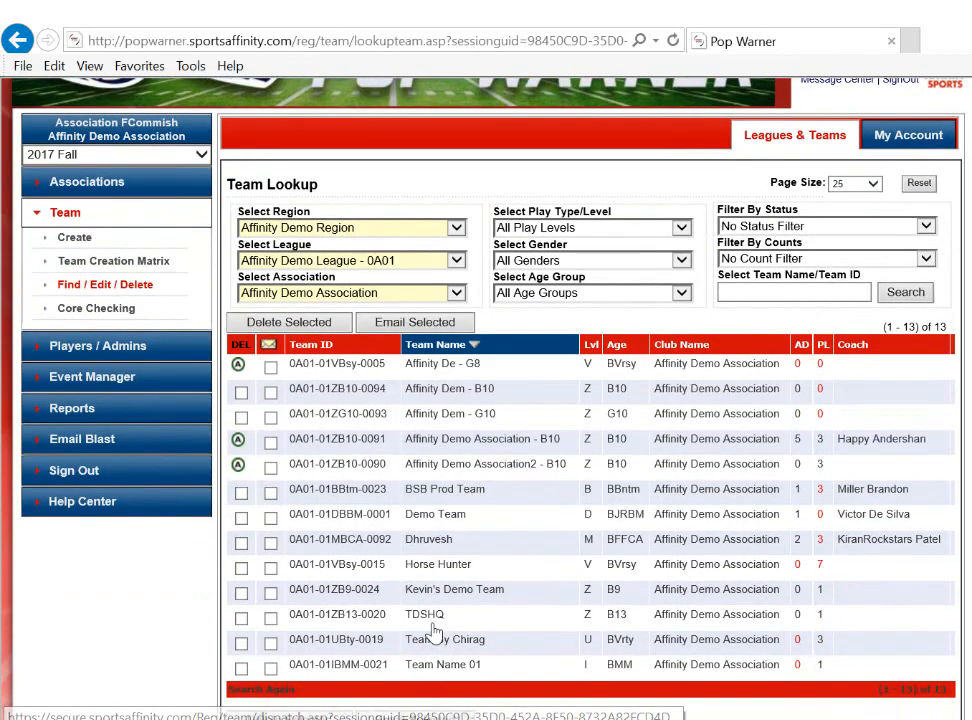
left_click(435, 617)
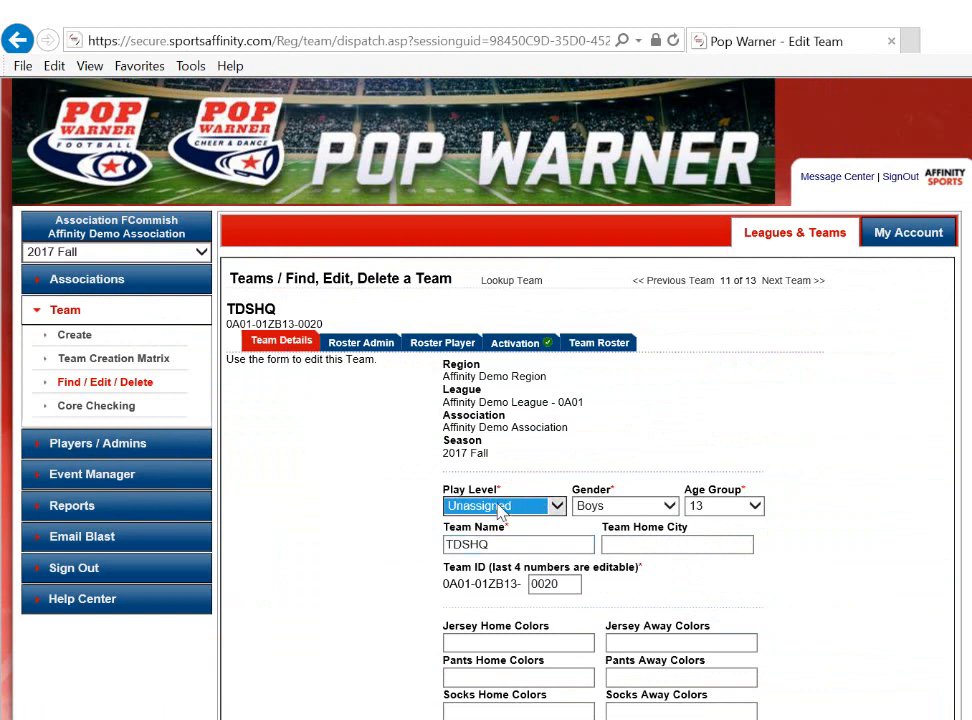
Keep TDSHQ's play level as Unassigned, set its division to D2 and update the team details.
left_click(501, 507)
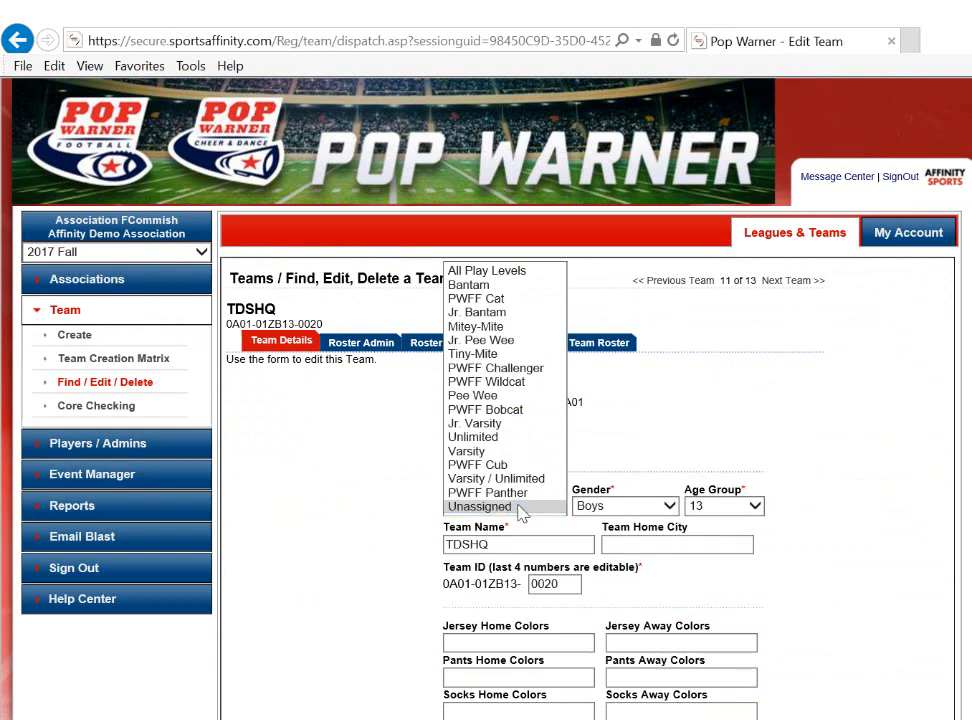
left_click(520, 508)
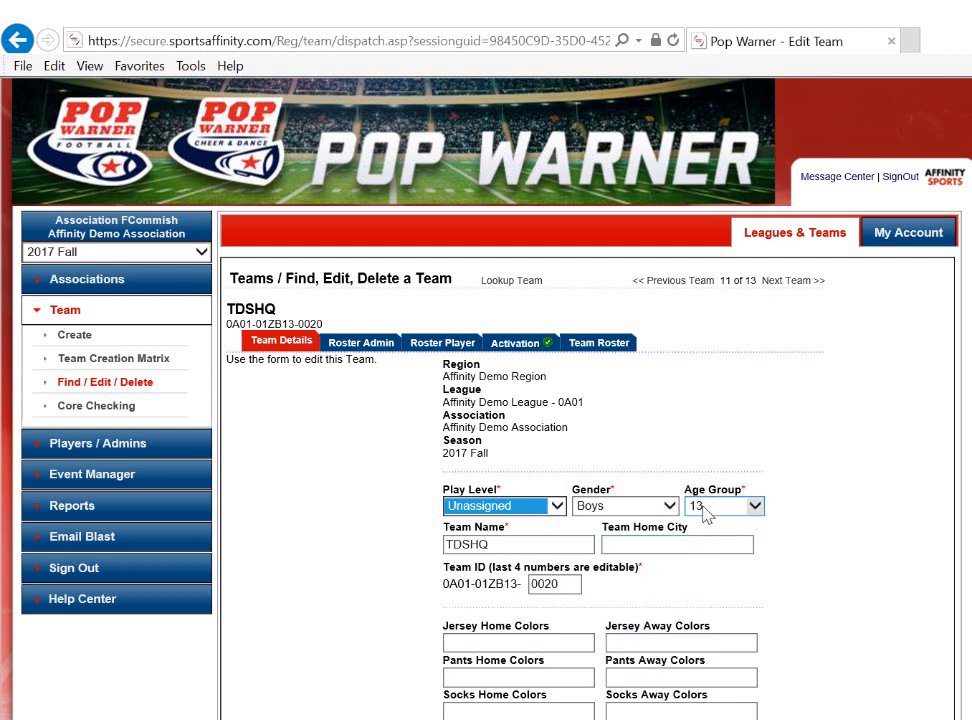
left_click(786, 524)
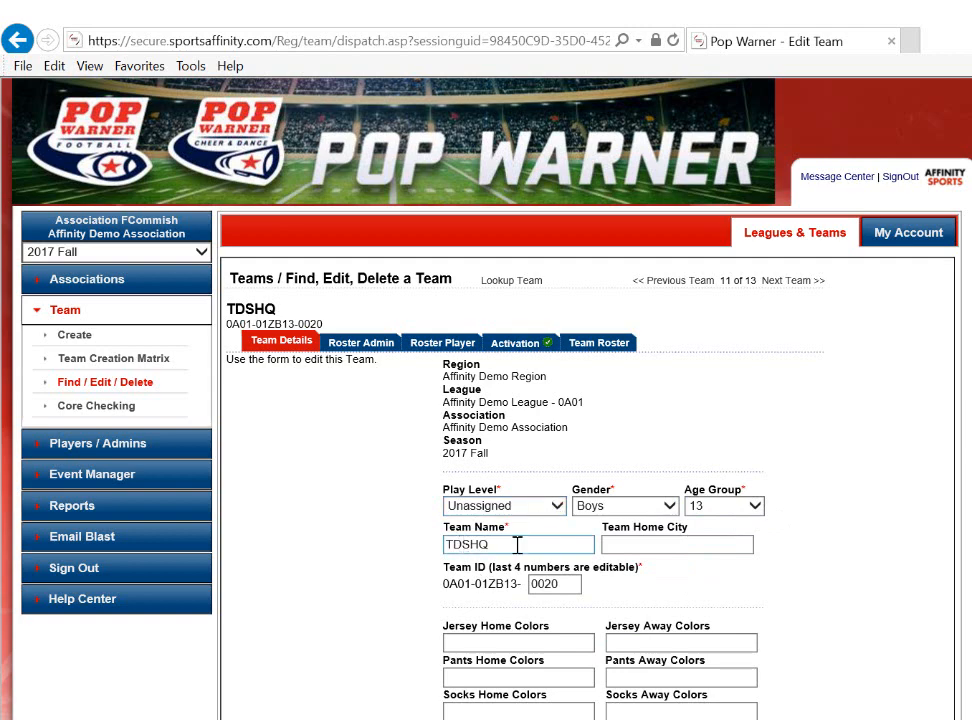
scroll(517, 544, "down", 3)
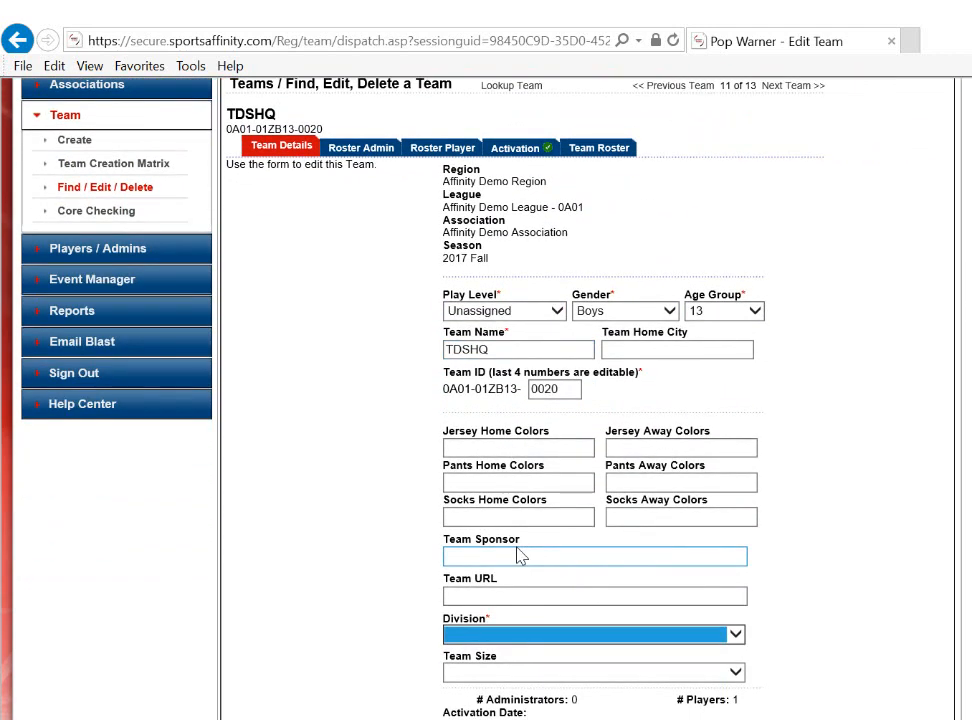
left_click(735, 635)
left_click(662, 578)
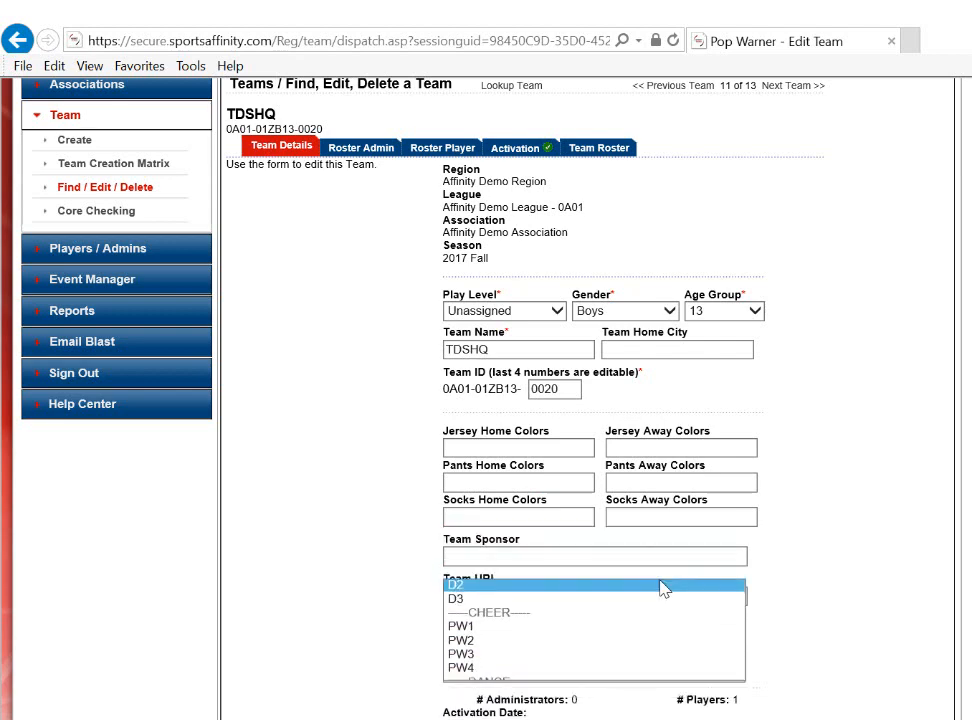
scroll(860, 594, "down", 2)
scroll(856, 596, "down", 3)
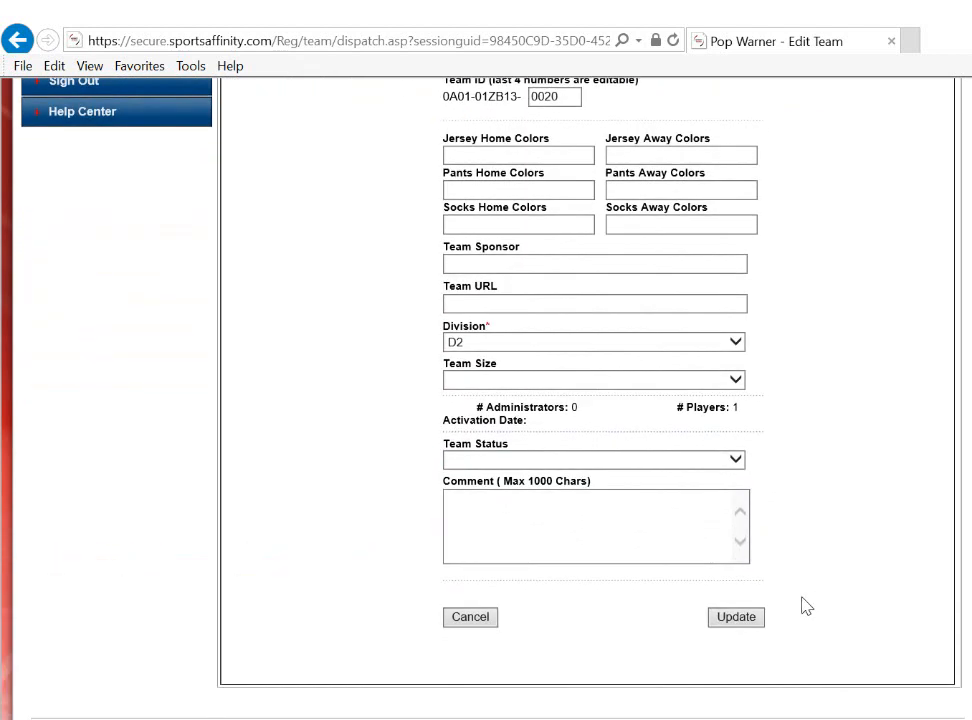
left_click(728, 618)
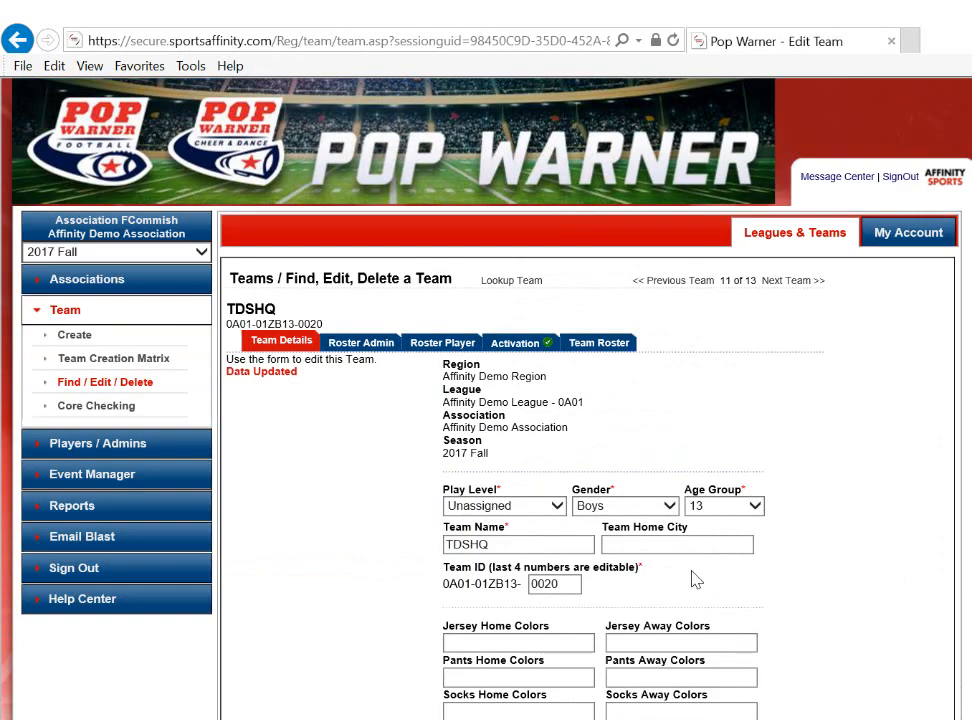
Add the available 13-year-old boy to the TDSHQ player roster and save the players.
left_click(446, 344)
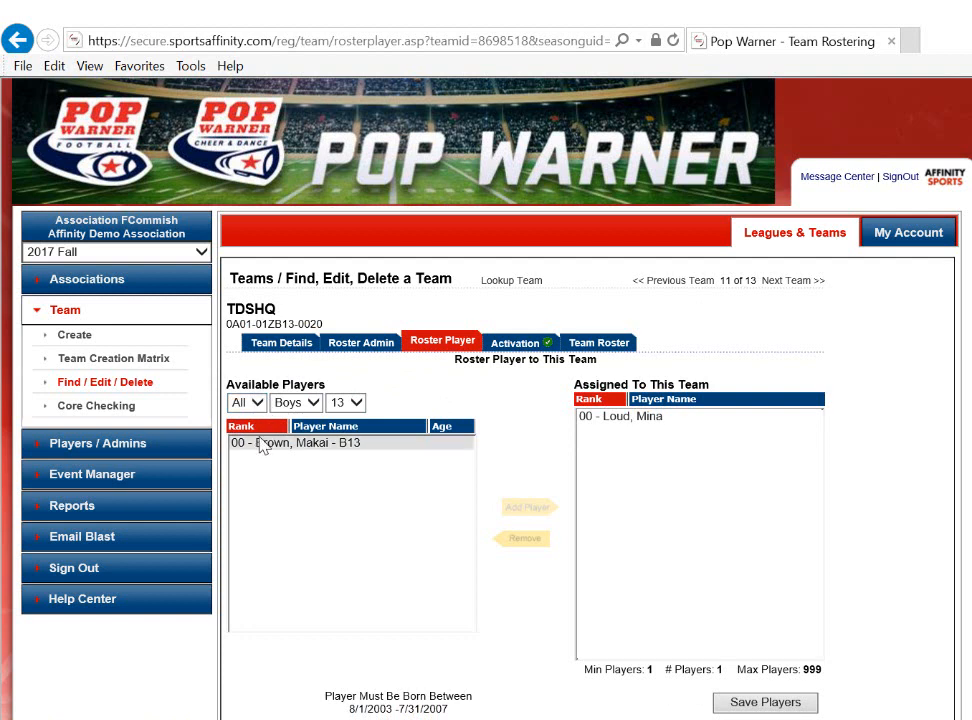
left_click(345, 450)
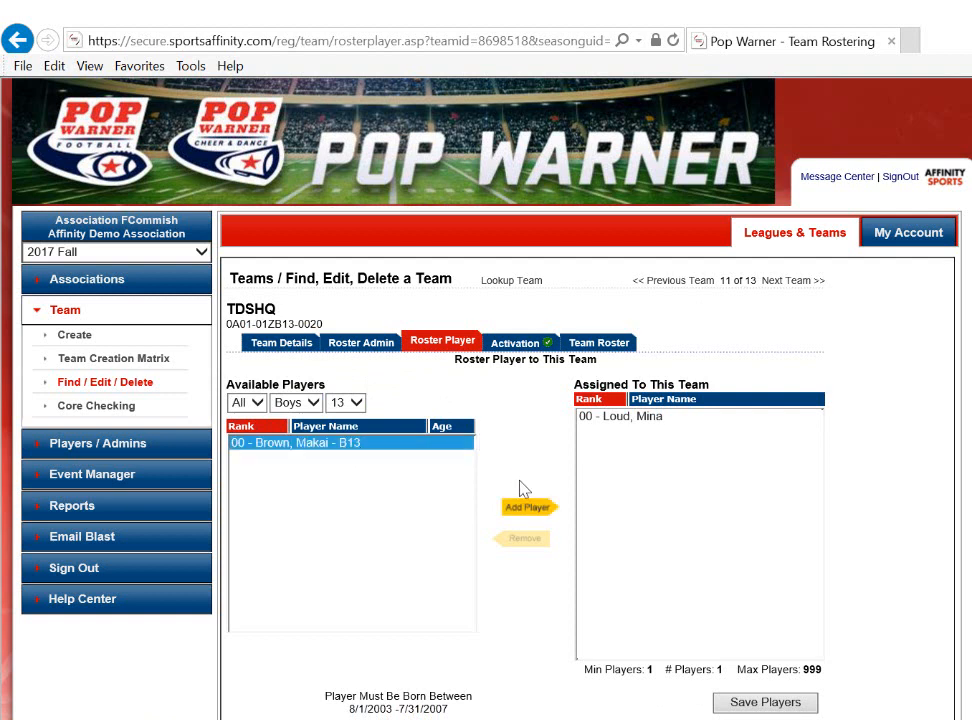
left_click(528, 512)
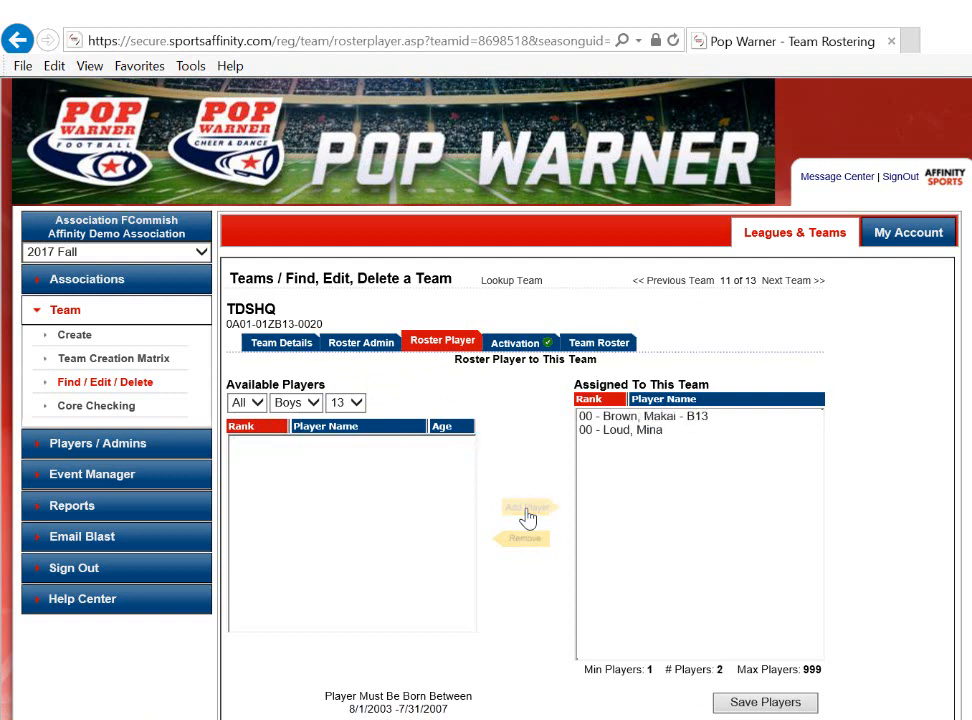
left_click(766, 703)
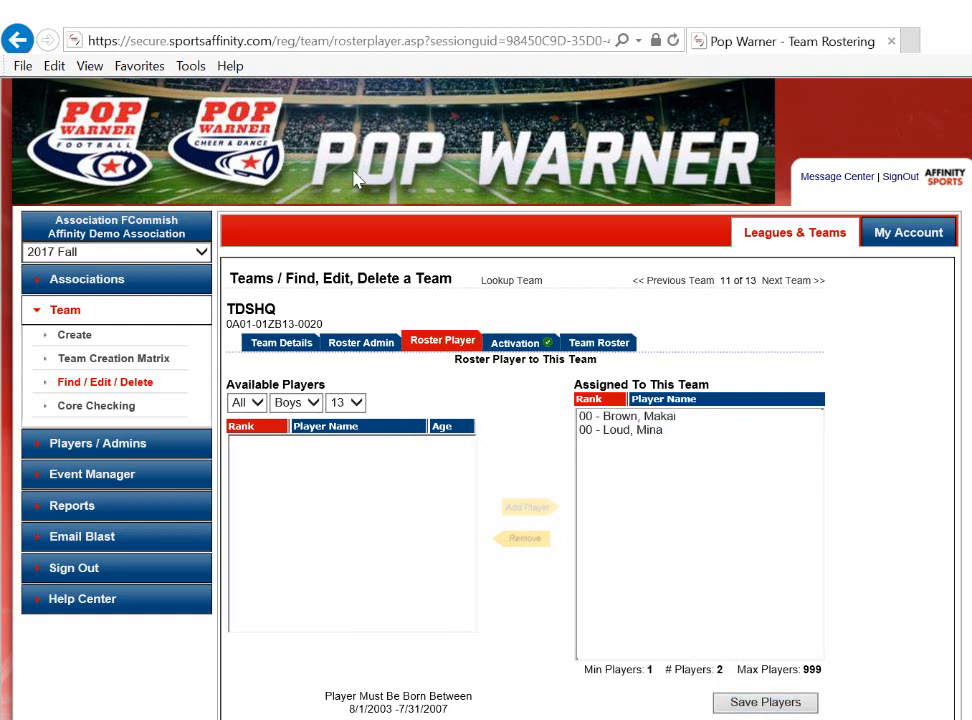
Filter the available boys by age 12, by age 11, and finally by all ages.
left_click(358, 404)
left_click(338, 388)
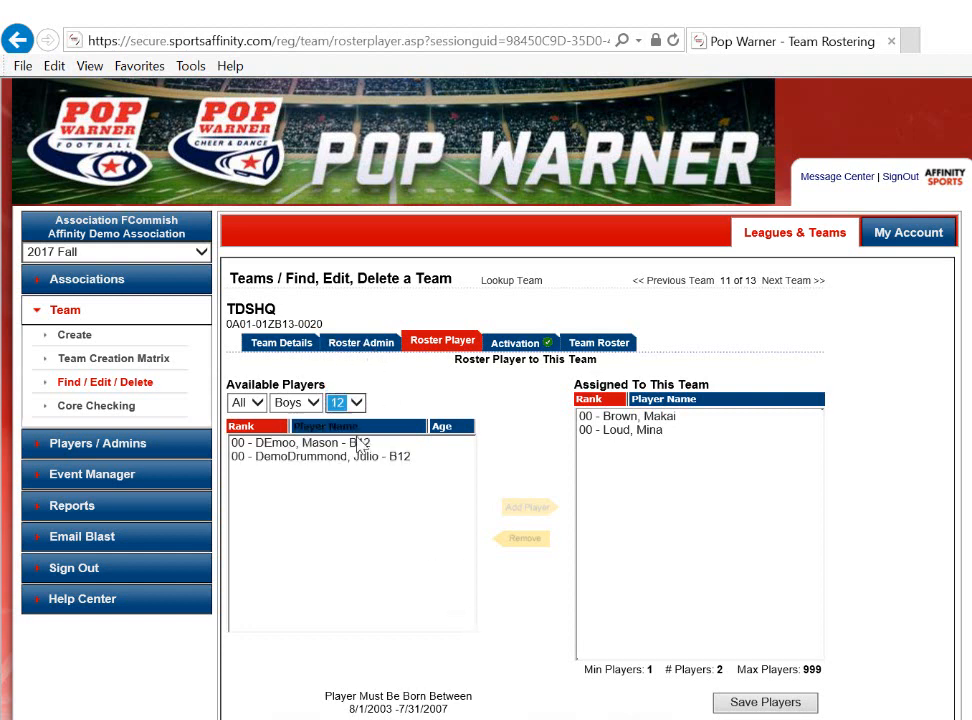
left_click(355, 401)
left_click(347, 390)
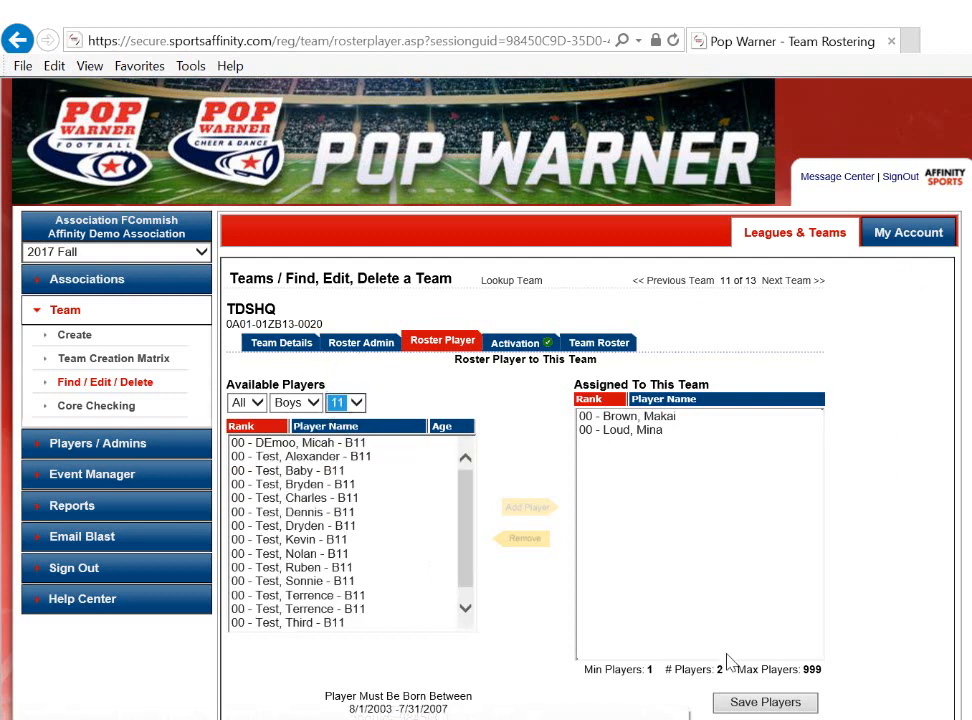
left_click(360, 405)
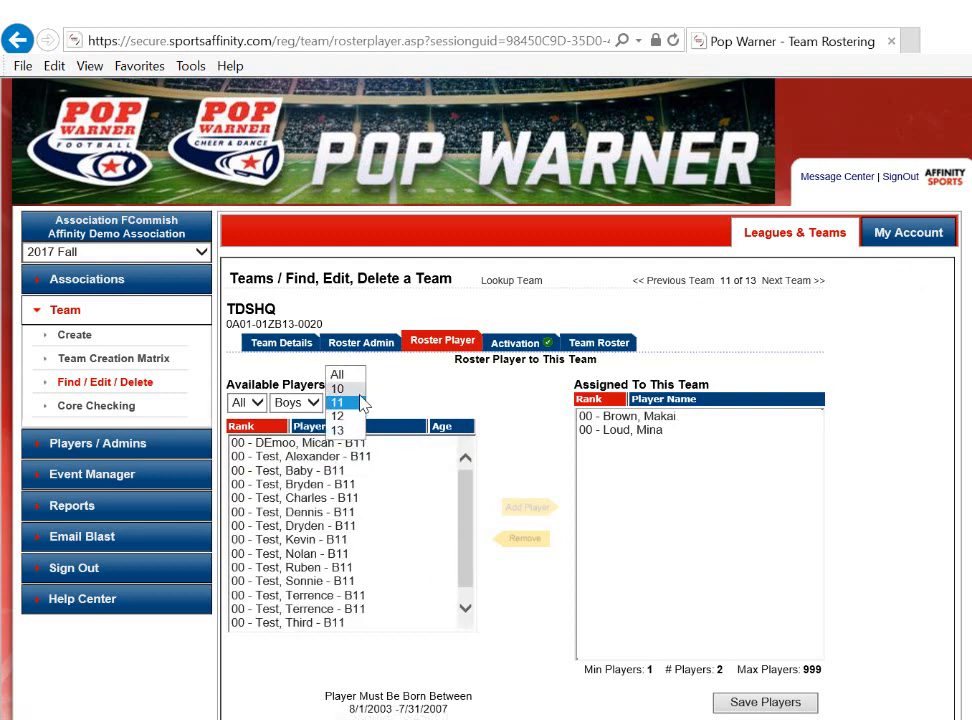
left_click(362, 375)
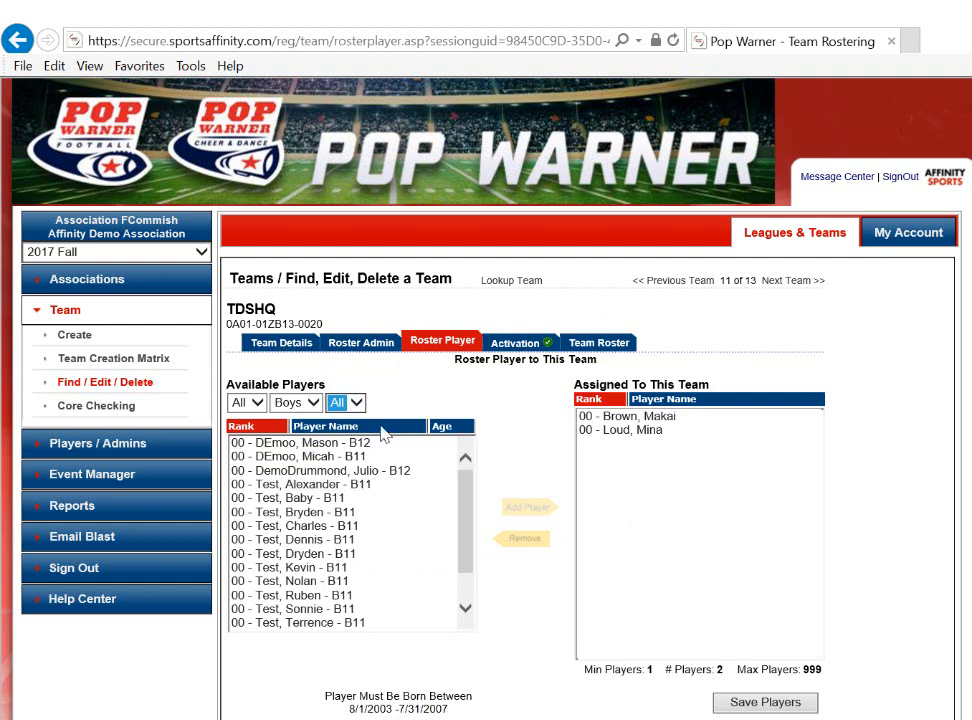
Add the second, sixth, tenth and thirteenth available players in the list to the team together.
left_click(290, 458)
left_click(300, 512, "ctrl")
left_click(305, 567, "ctrl")
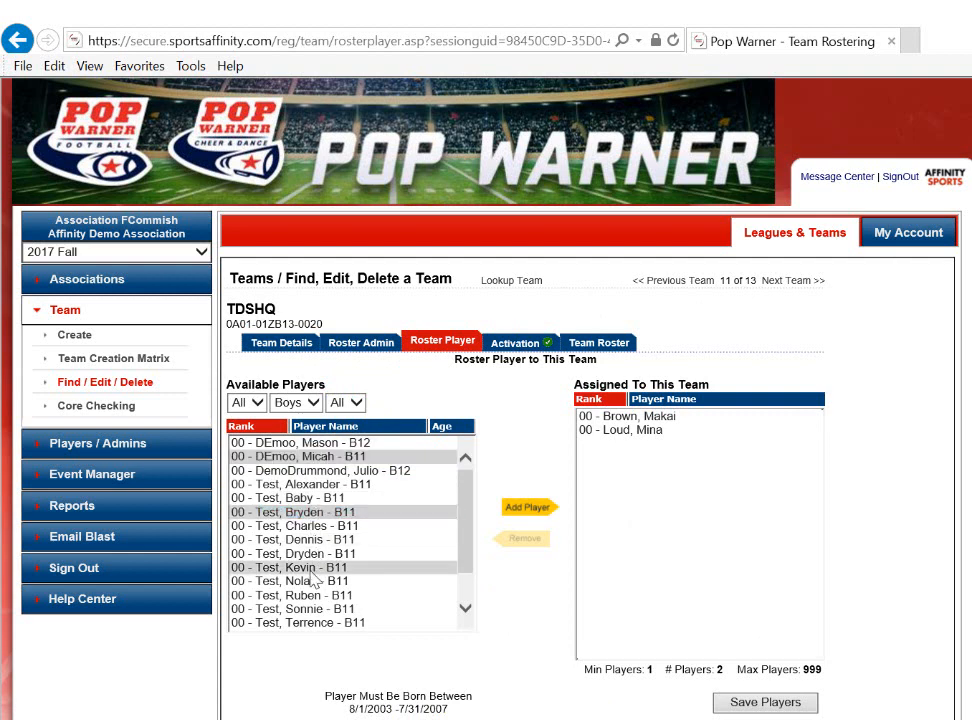
left_click(320, 611, "ctrl")
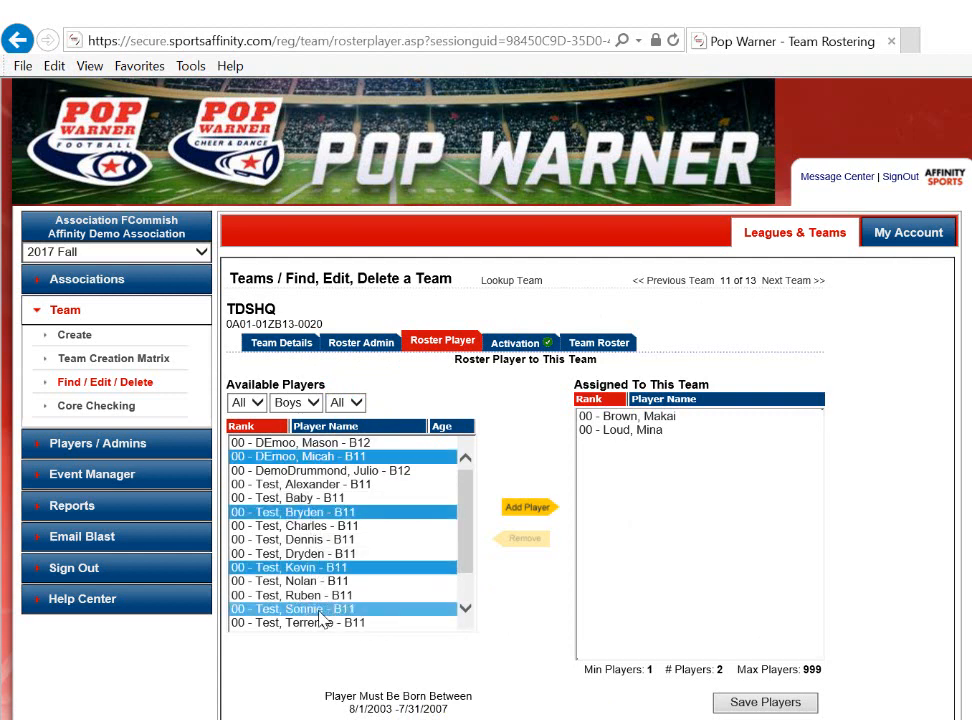
left_click(529, 508)
Add the seventh available player to the team, followed by the third one in the updated list.
left_click(318, 526)
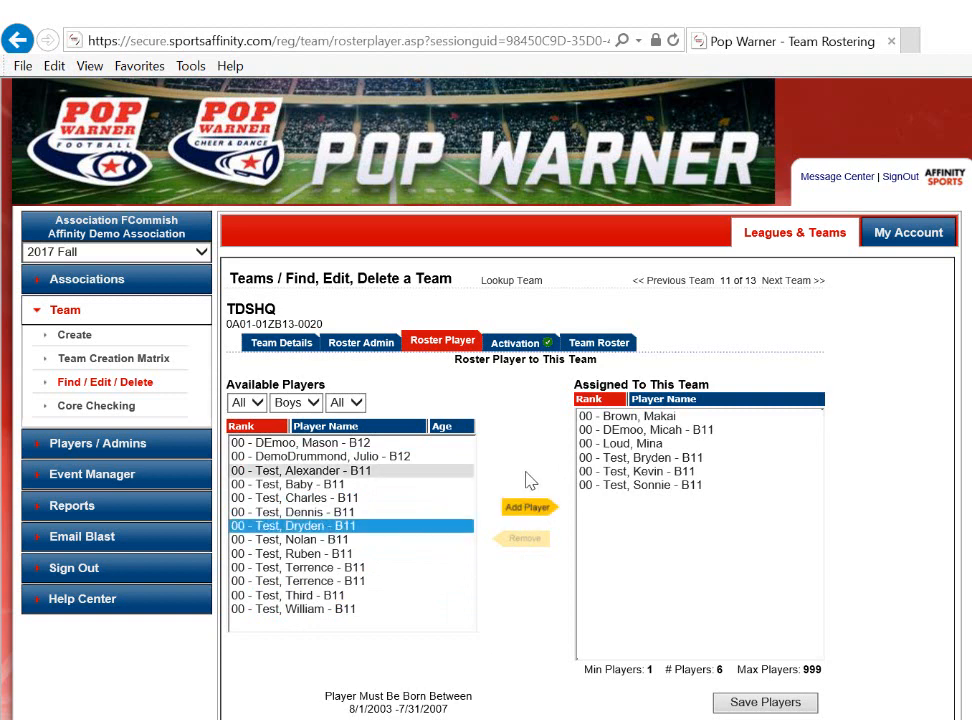
left_click(529, 510)
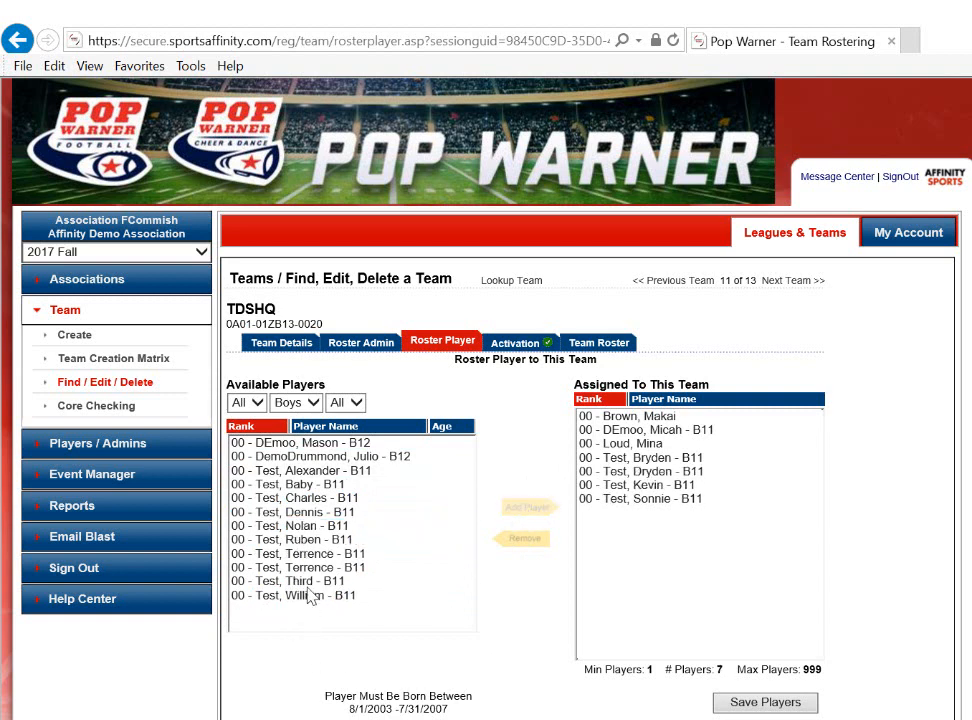
left_click(300, 471)
left_click(529, 507)
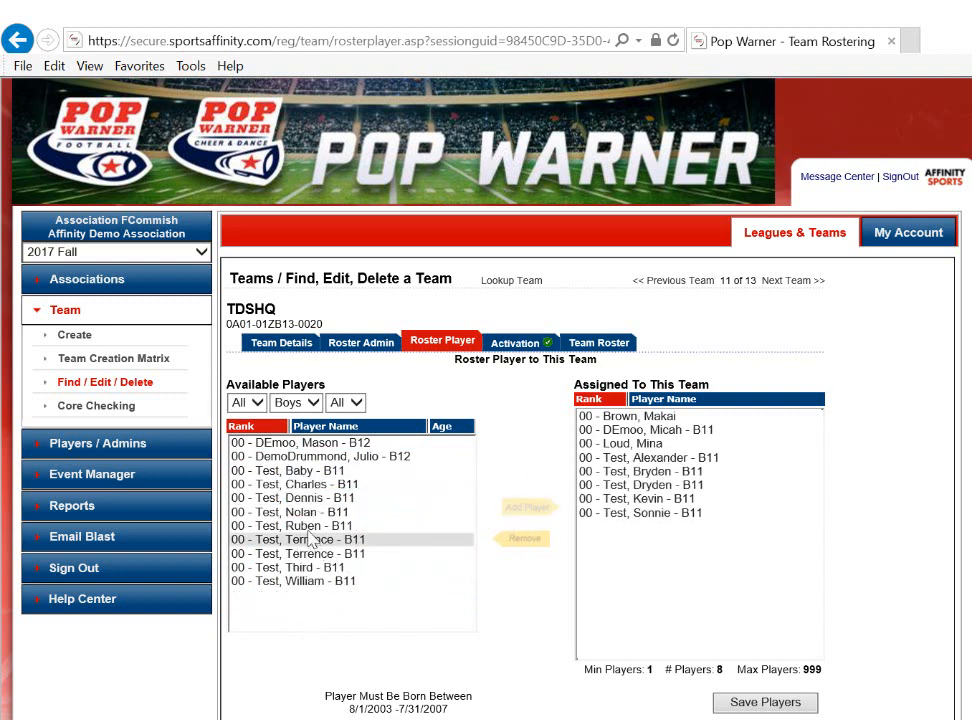
Add the fifth, seventh and ninth available players in the remaining list to the team together.
left_click(292, 526)
left_click(300, 553, "ctrl")
left_click(318, 499, "ctrl")
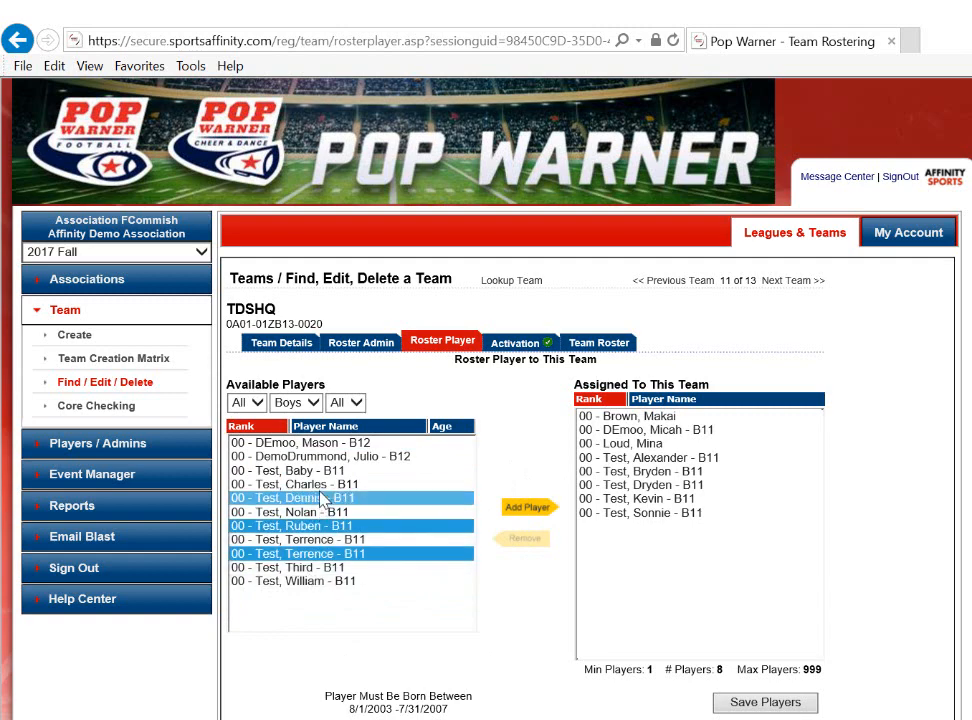
left_click(535, 508)
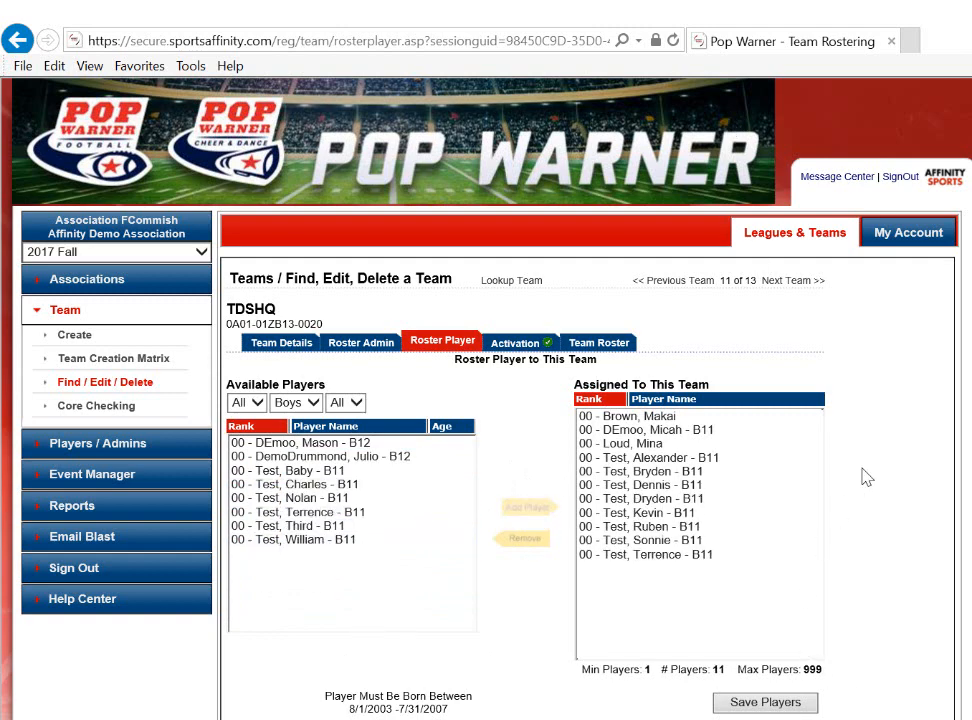
View the details of the sixth assigned player and the sixth available player, including the latter's custom information.
left_click(620, 485)
scroll(560, 525, "down", 2)
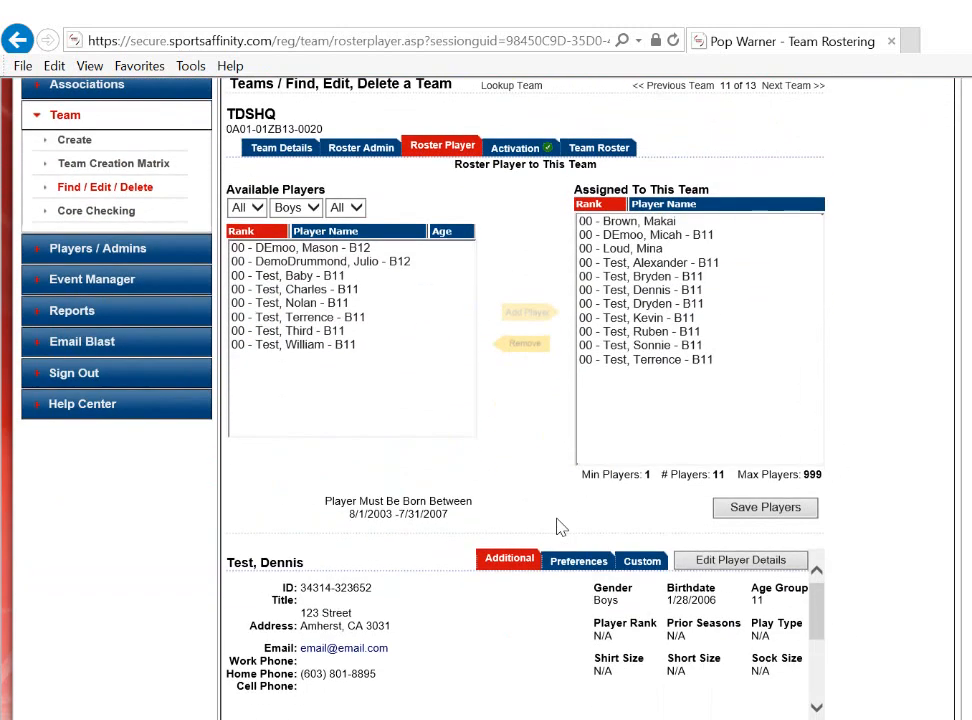
left_click(300, 302)
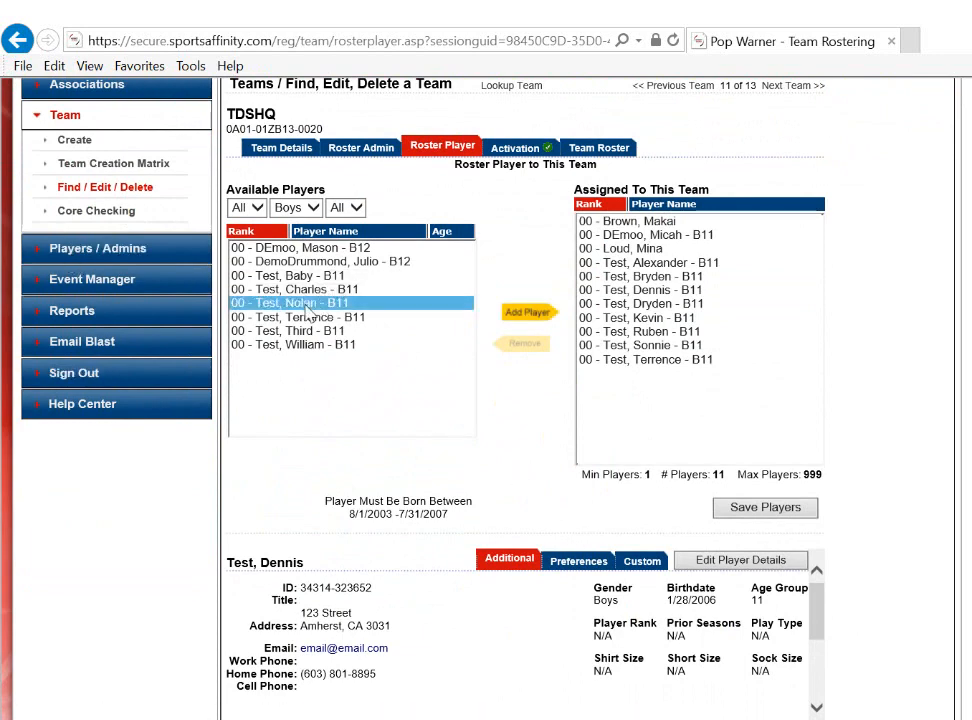
scroll(600, 400, "down", 2)
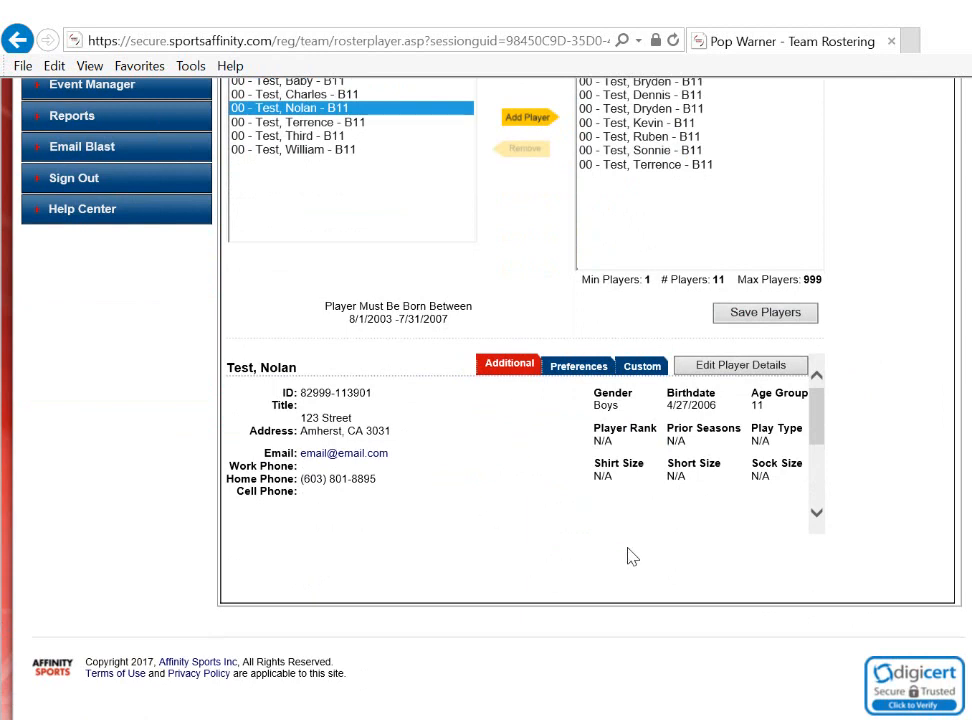
left_click(638, 371)
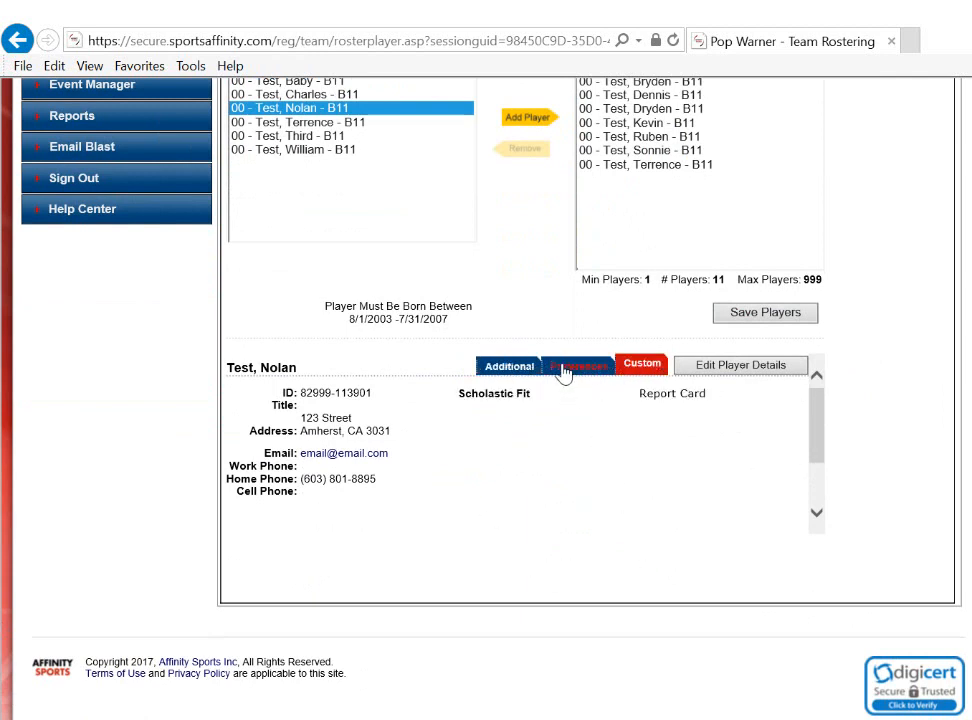
Save the assigned players, remove the fourth assigned player from the team, and save the roster again.
scroll(610, 480, "up", 3)
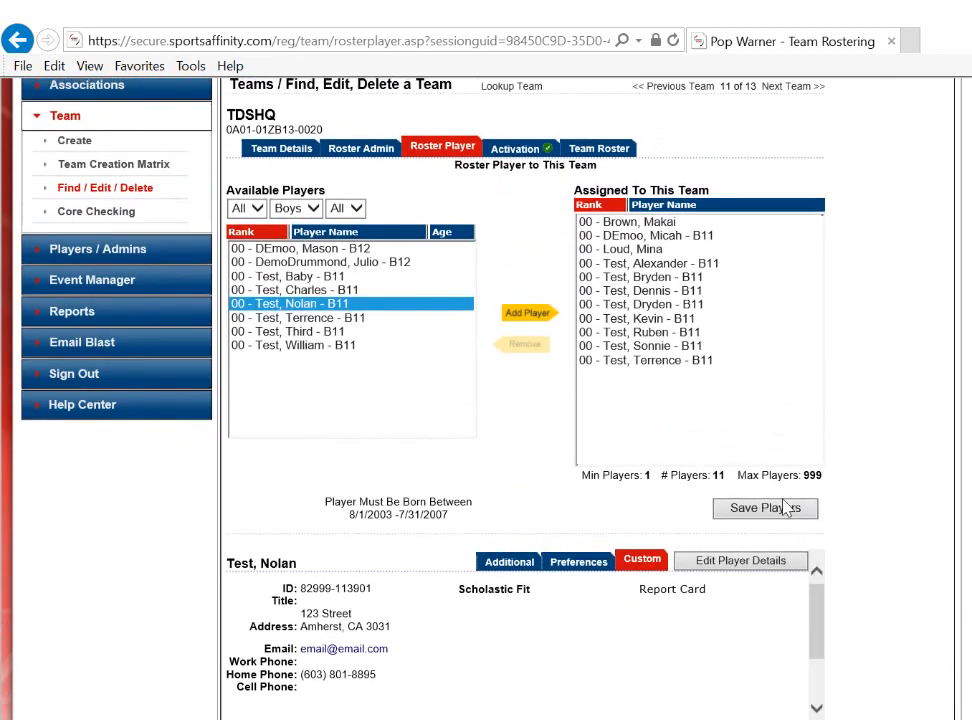
left_click(746, 517)
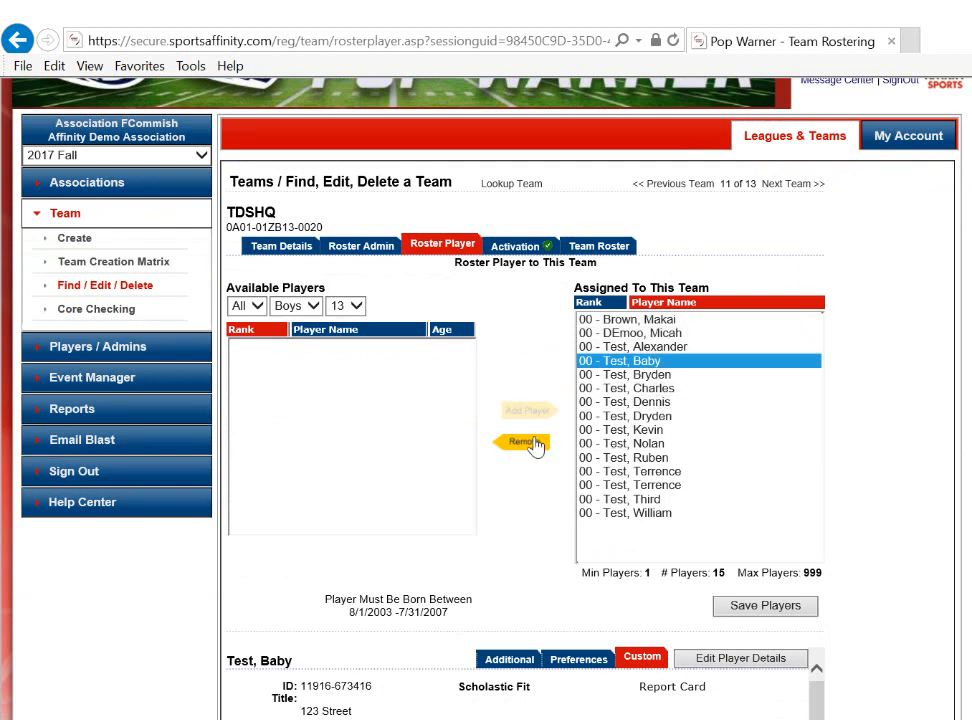
left_click(530, 443)
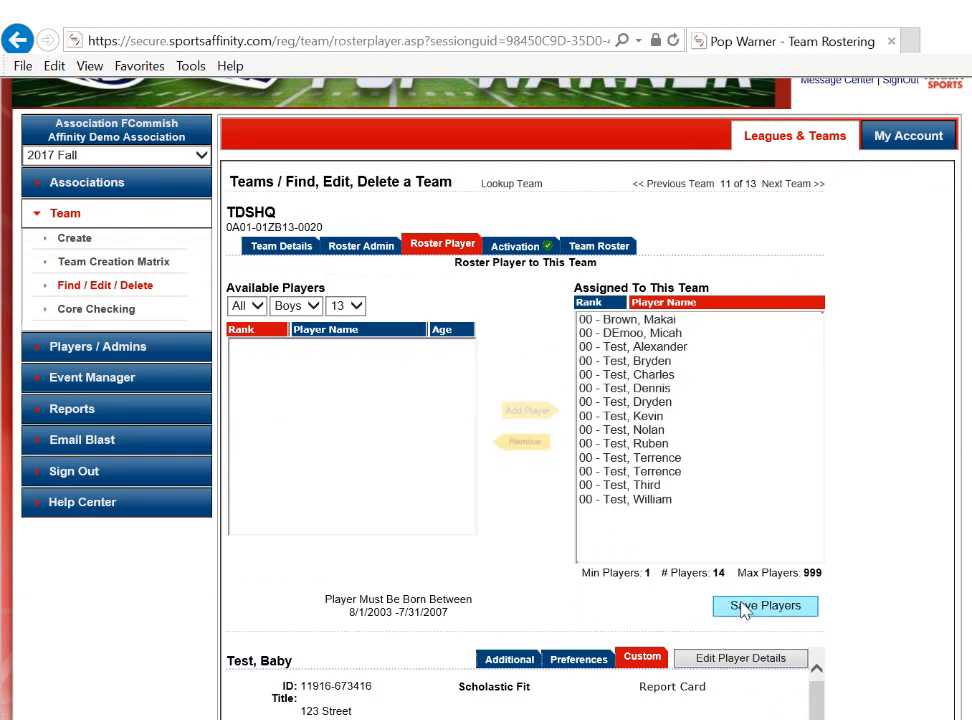
left_click(742, 608)
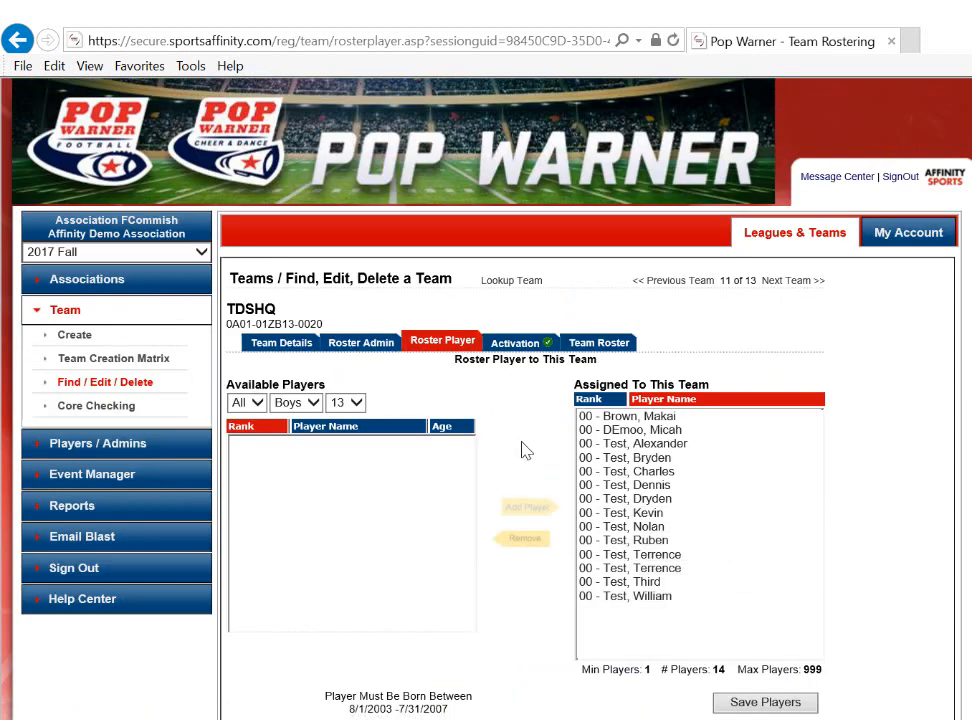
Open the team roster and review its player list down to the print options.
left_click(606, 343)
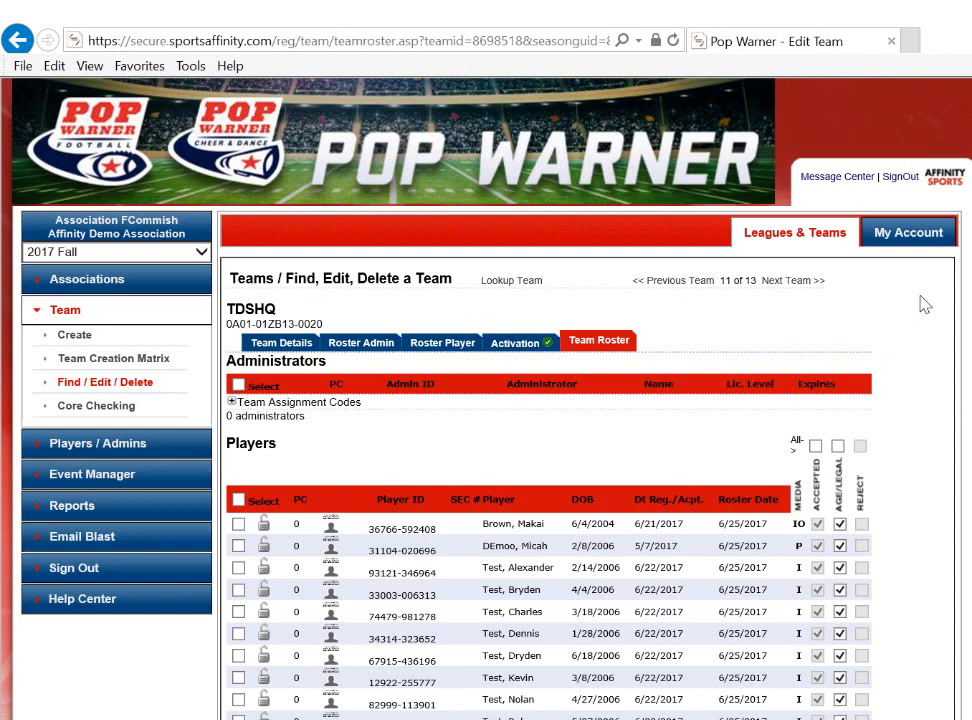
scroll(893, 346, "down", 1)
scroll(893, 346, "down", 3)
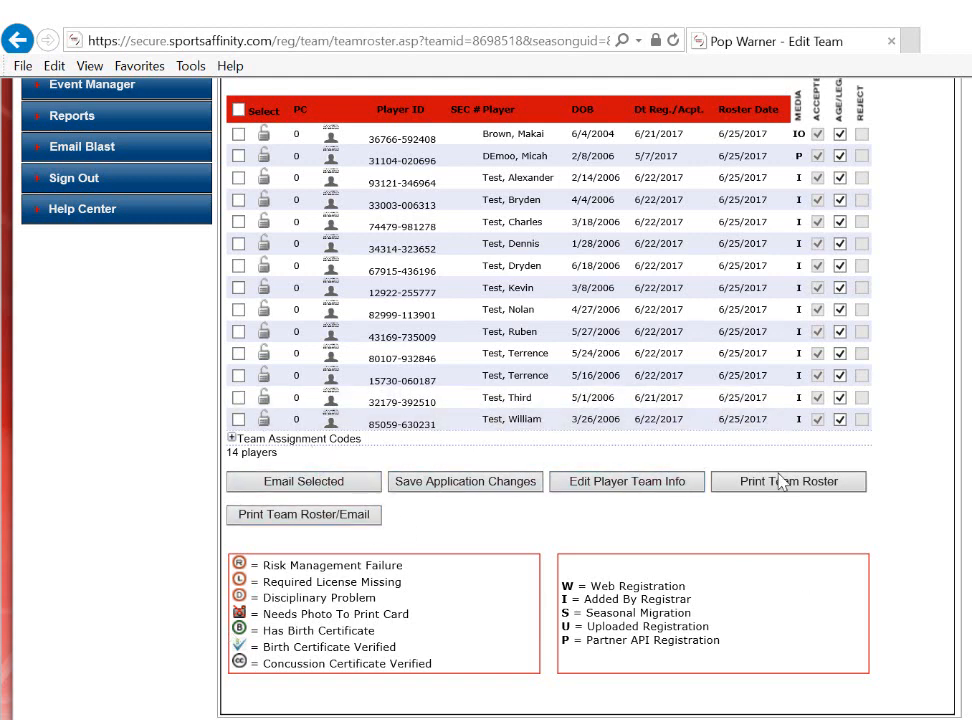
Edit the player team info, setting the second listed player's GPA to 80% and weight to 90.
left_click(679, 490)
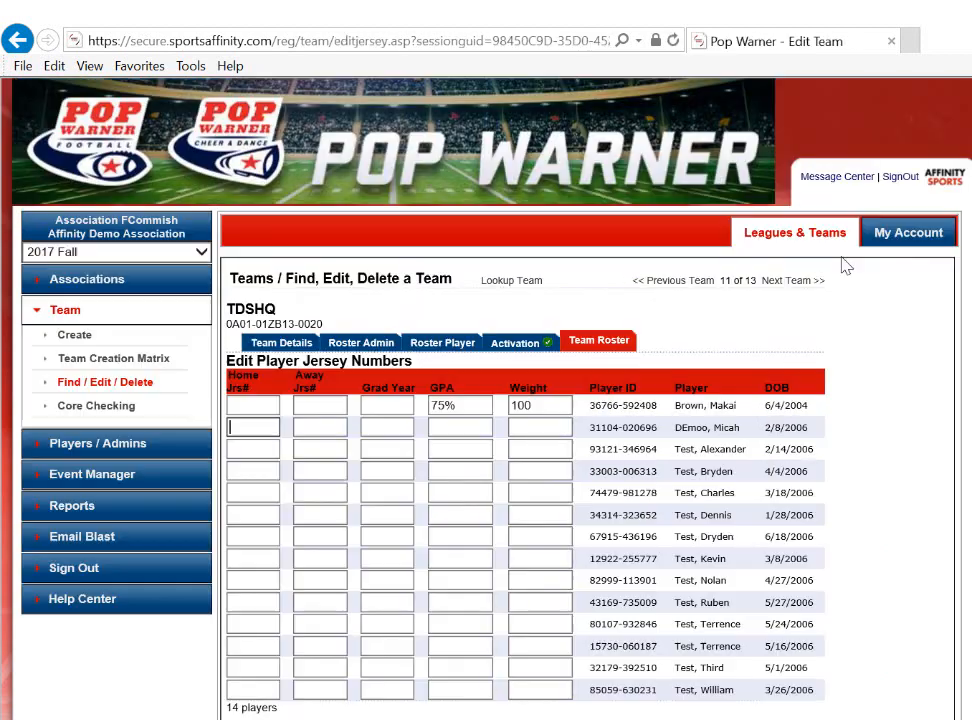
key("Tab")
key("Tab")
key("Tab")
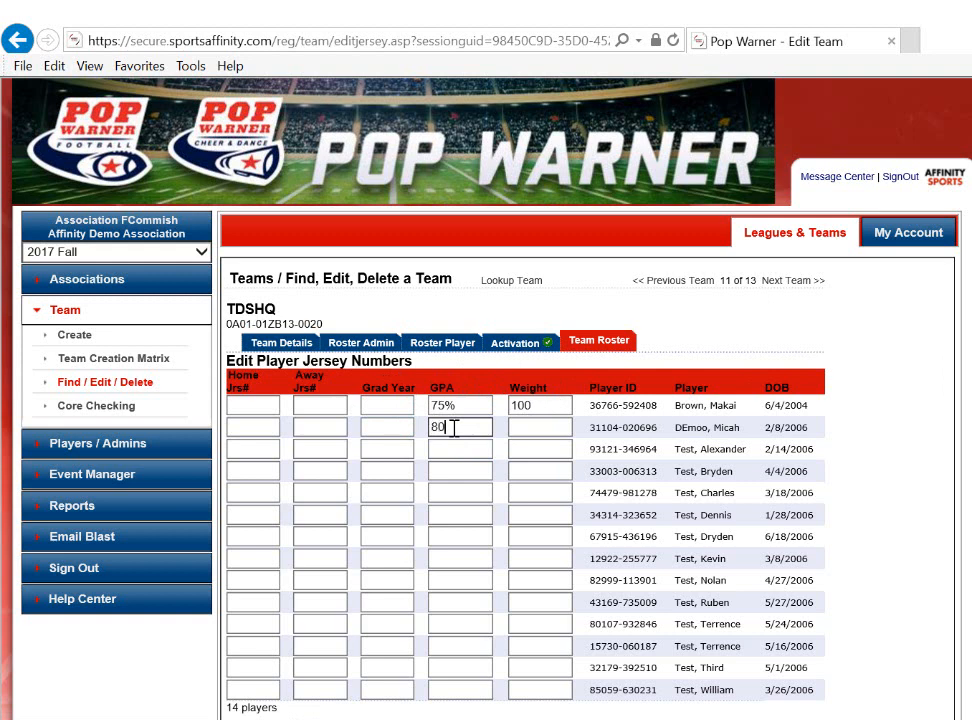
left_click(517, 426)
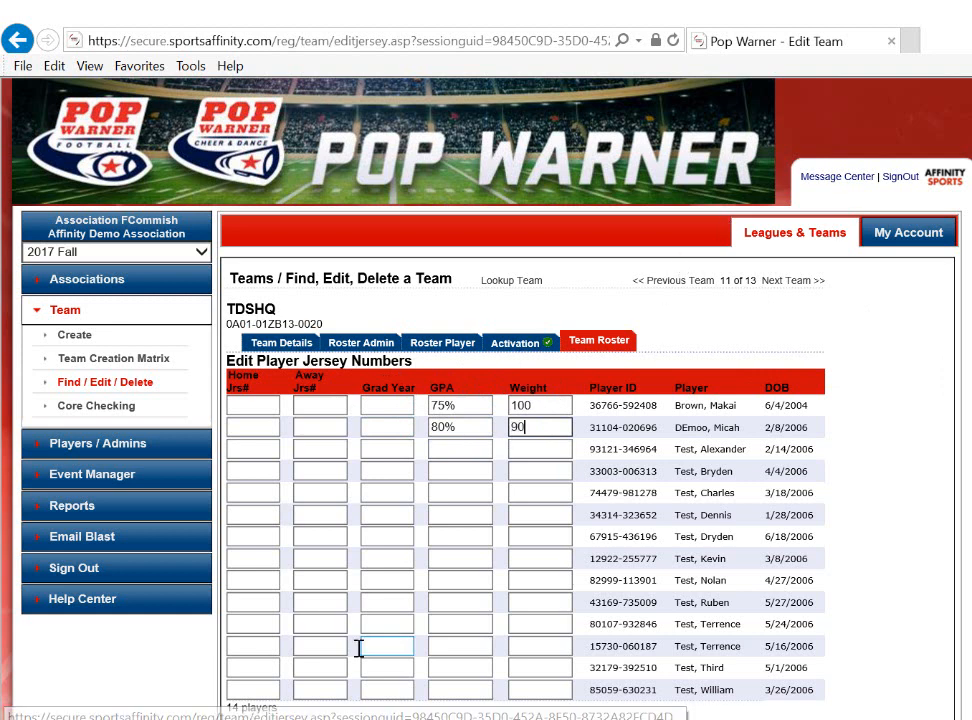
Set the third listed player's weight to 135 and save the player team info changes.
left_click(527, 449)
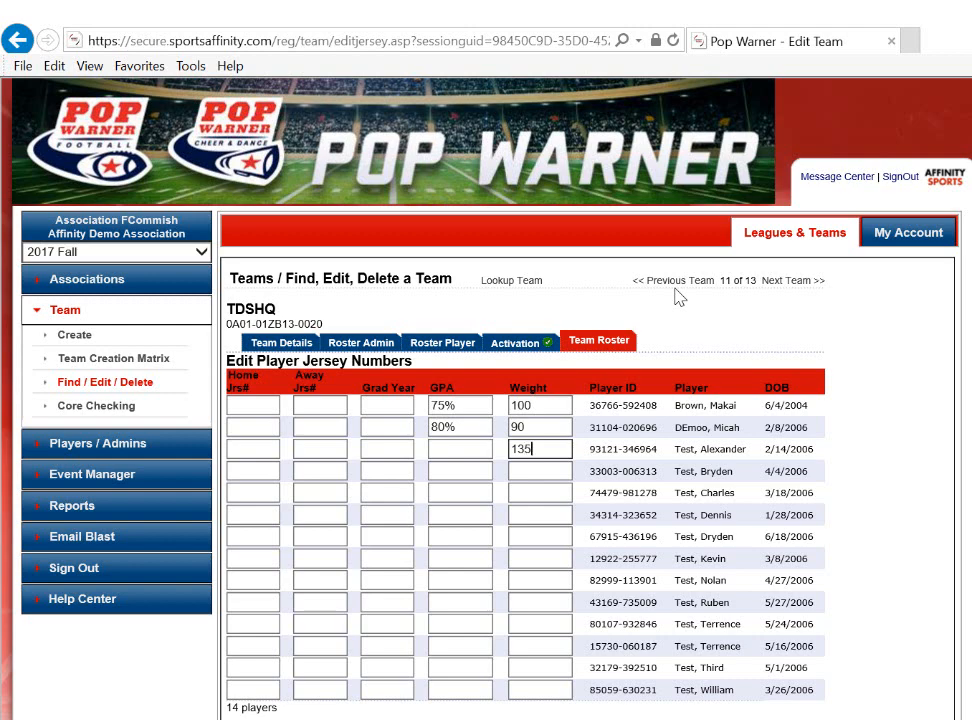
left_click(534, 471)
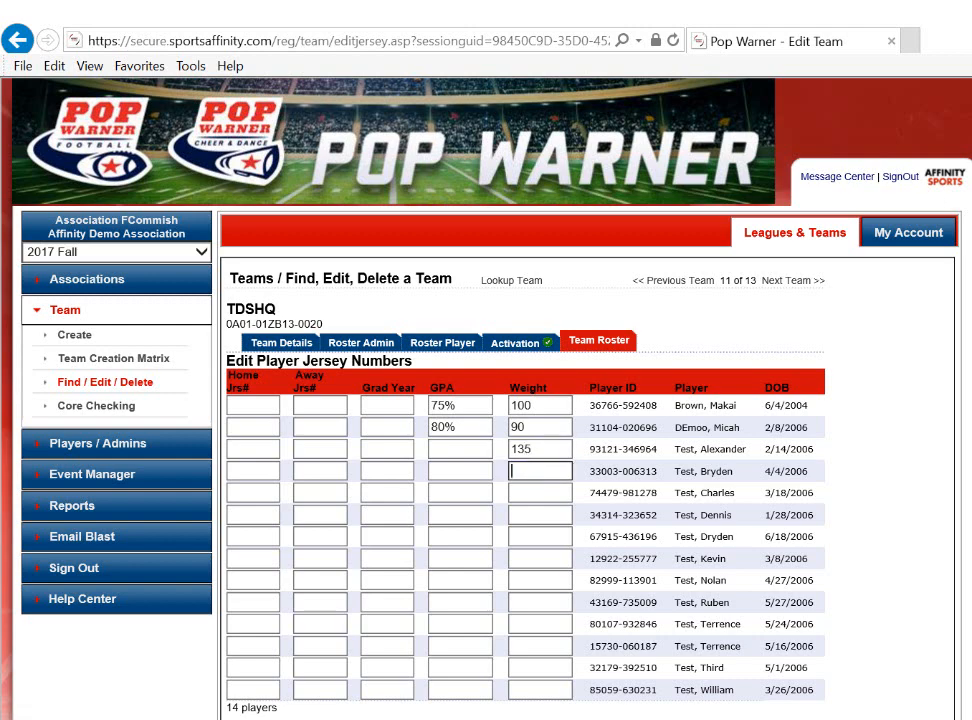
scroll(480, 400, "down", 2)
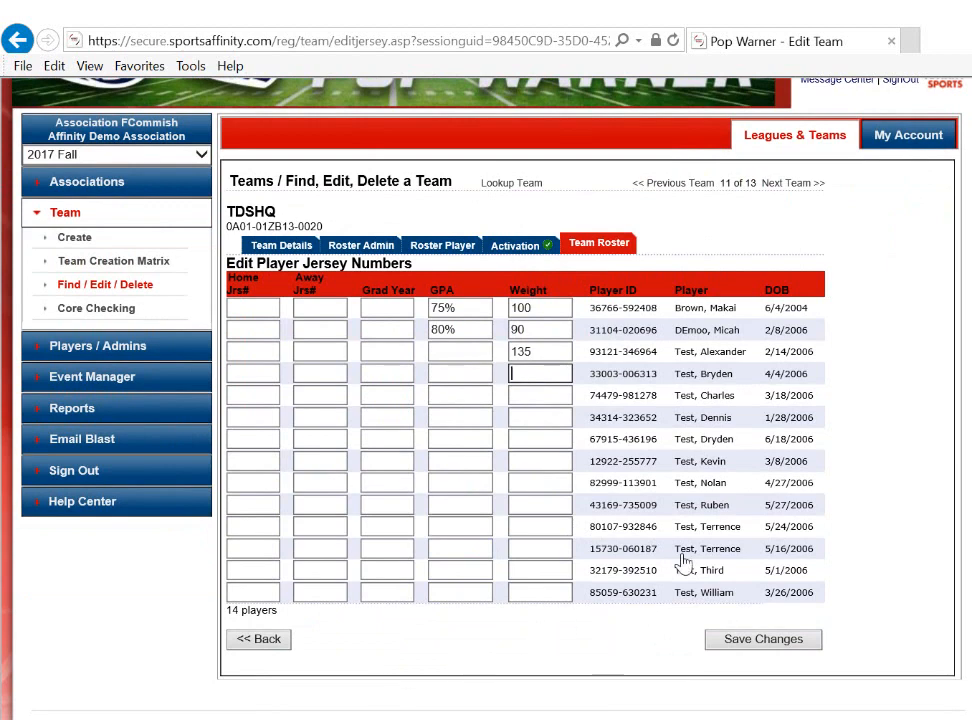
left_click(787, 652)
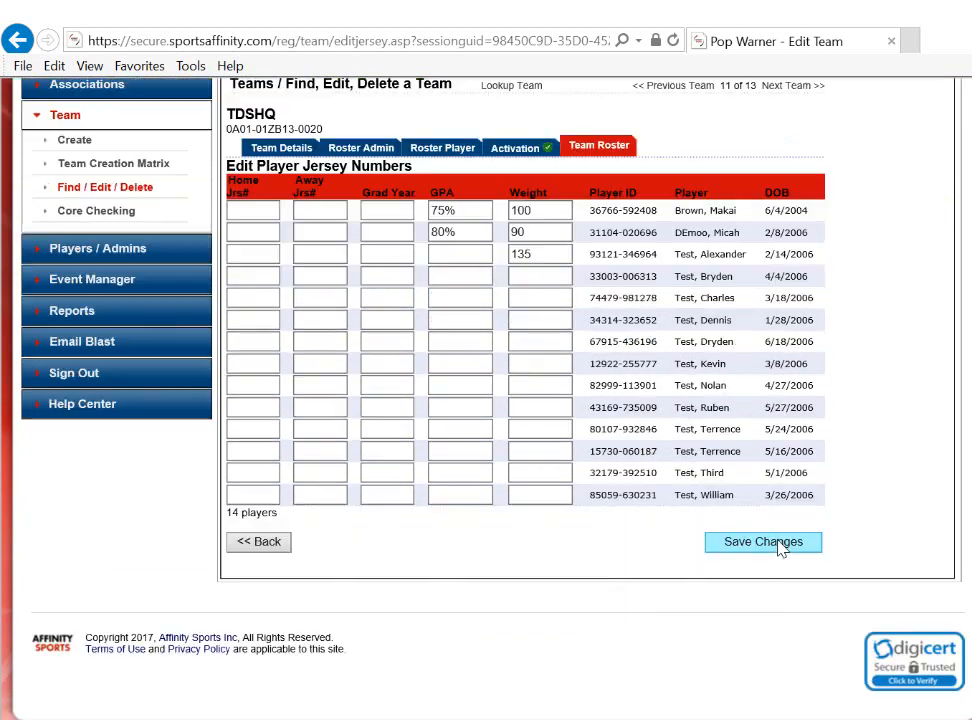
Return to the team roster and bring up its player list.
left_click(622, 149)
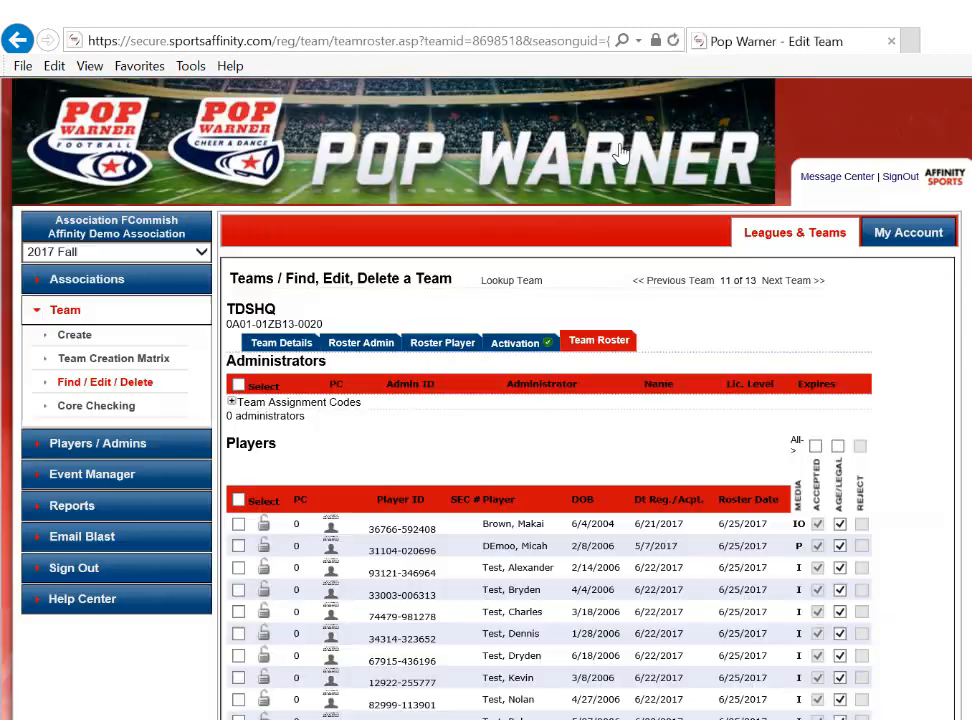
scroll(895, 330, "down", 1)
scroll(895, 330, "down", 2)
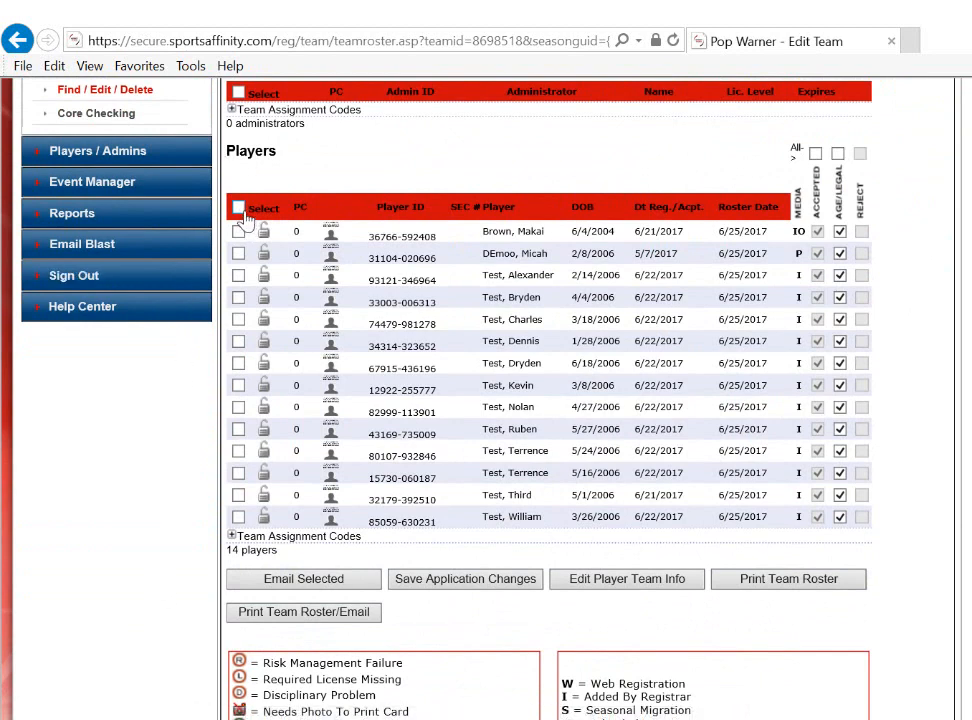
left_click(238, 208)
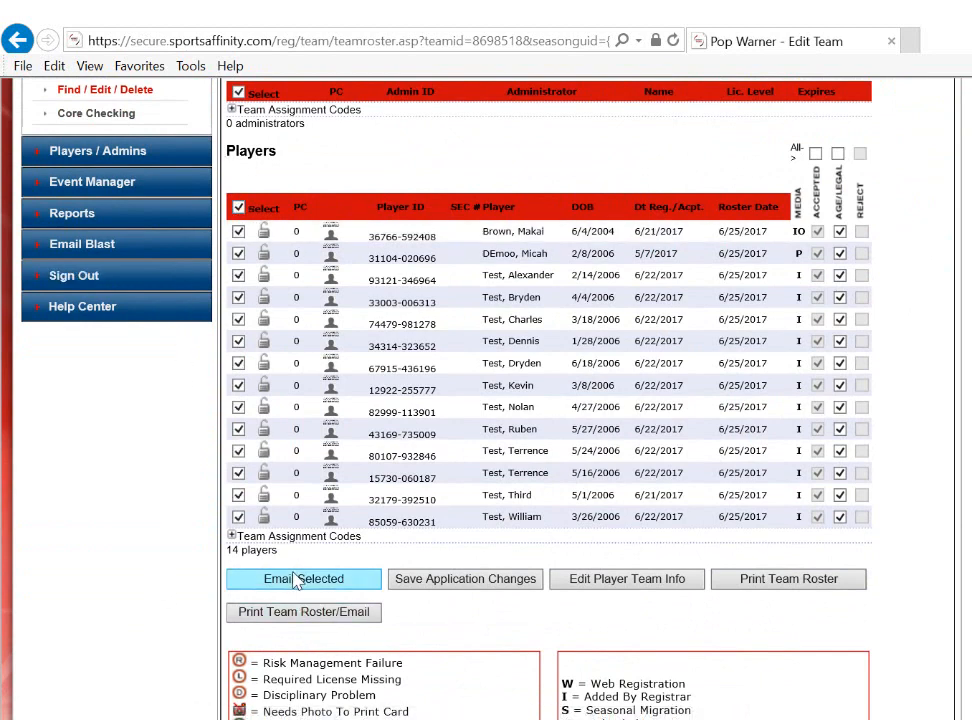
left_click(238, 208)
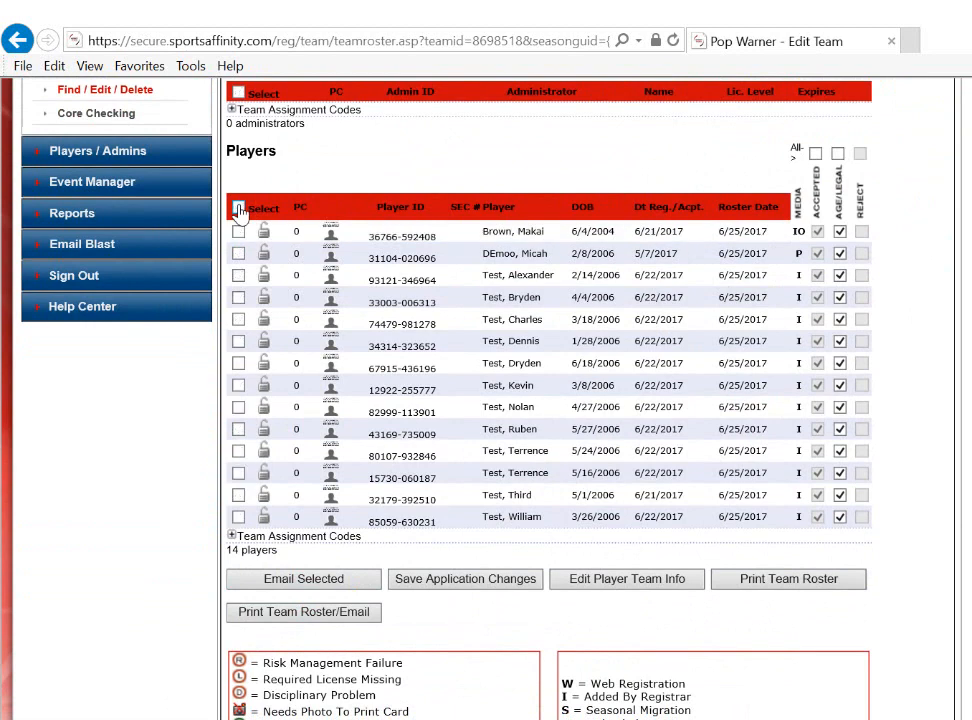
left_click(238, 208)
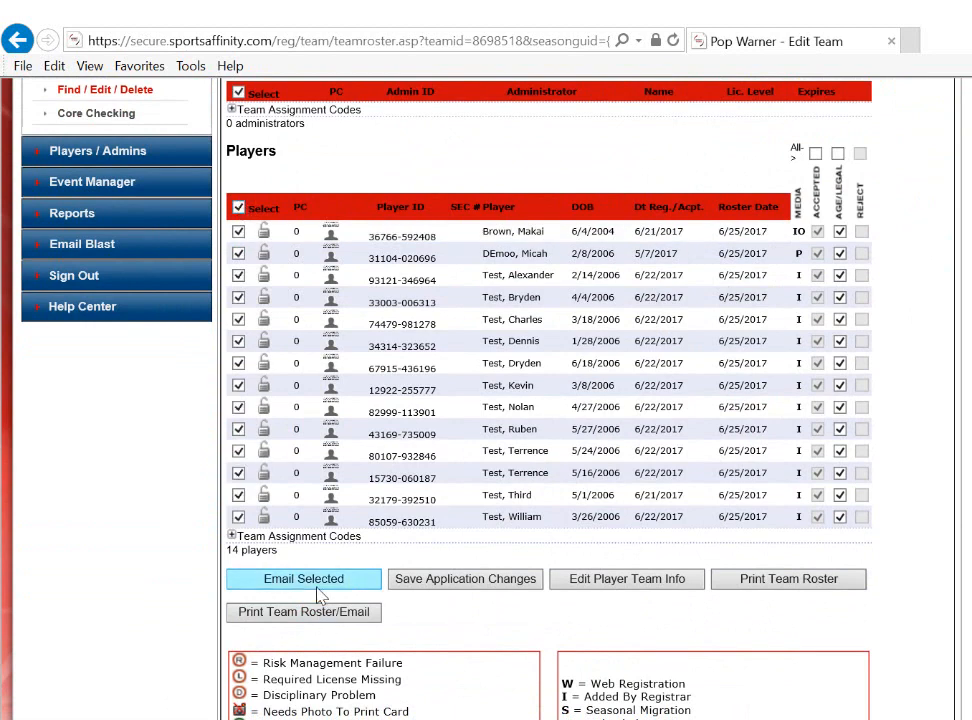
left_click(240, 209)
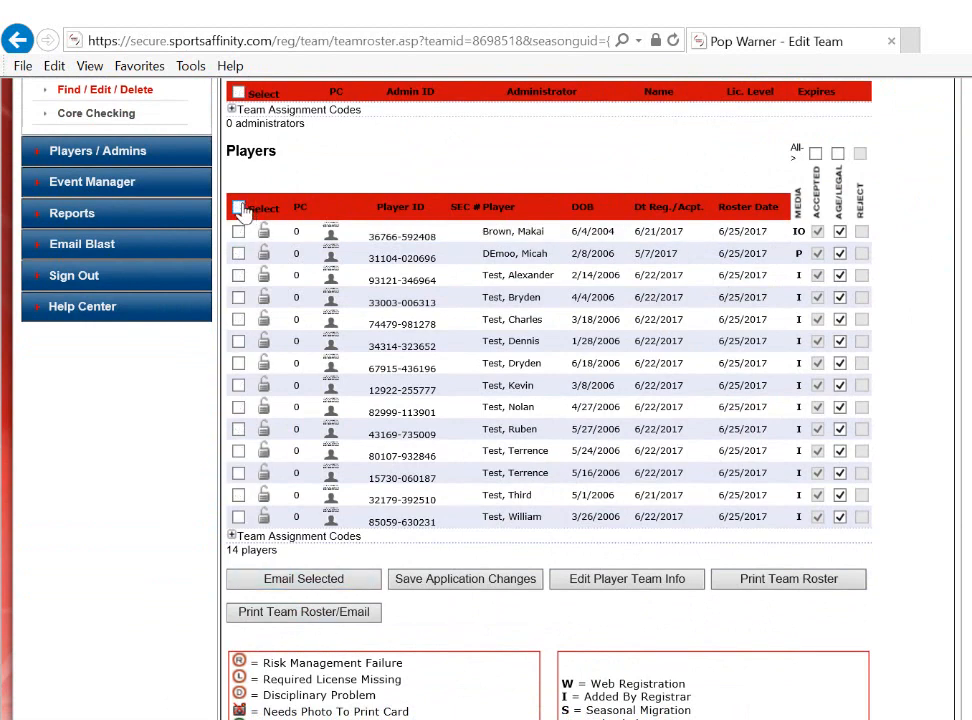
Select the second, fifth, ninth and thirteenth players in the team roster for emailing.
left_click(238, 253)
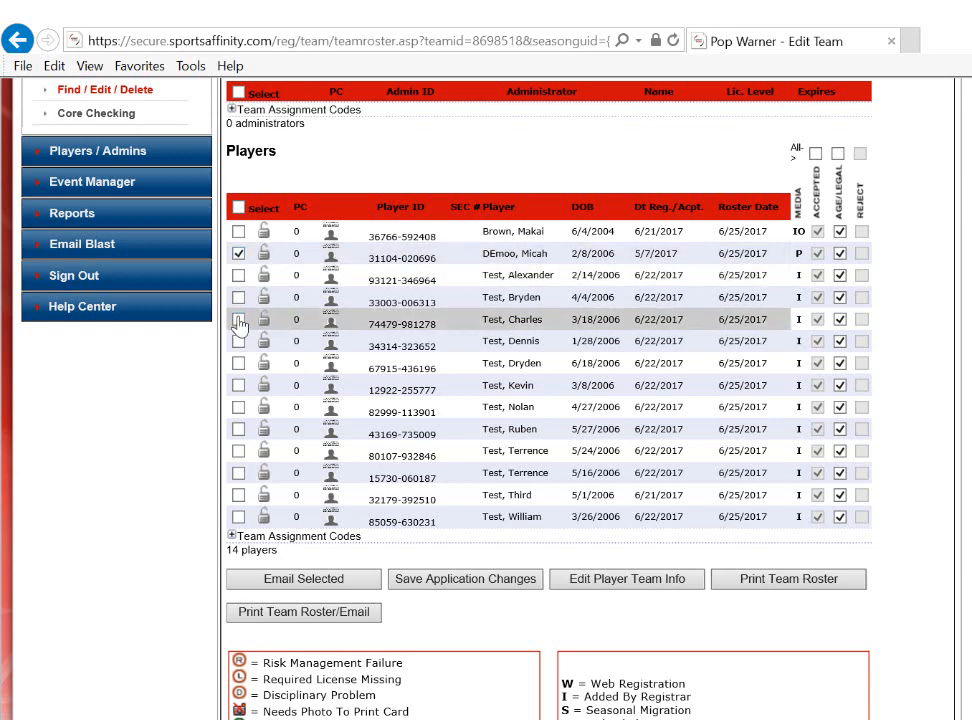
left_click(238, 320)
left_click(238, 407)
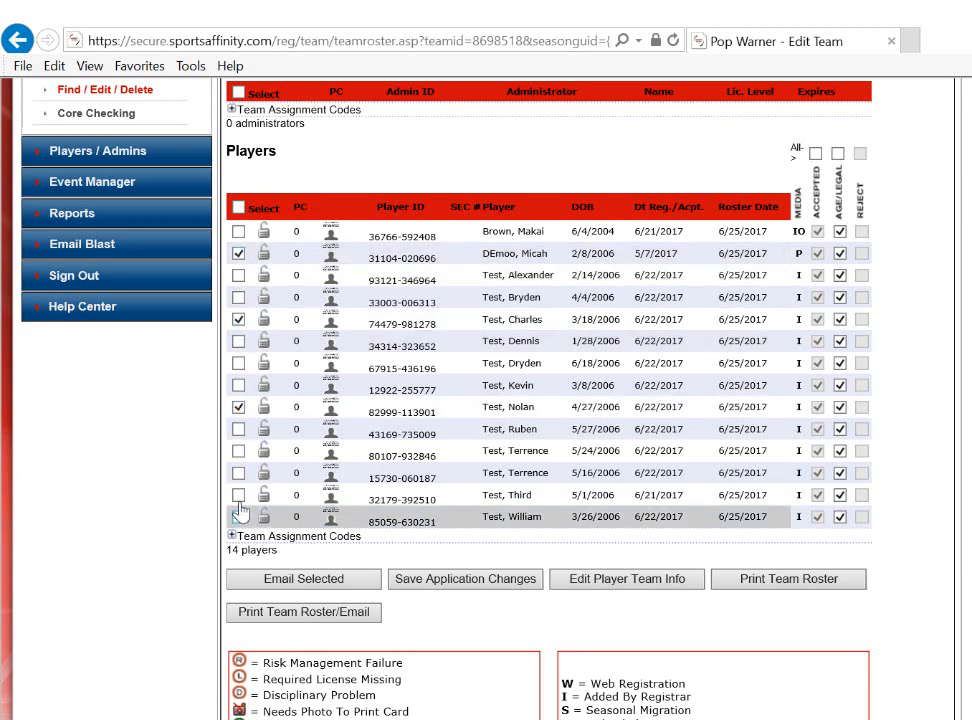
left_click(238, 496)
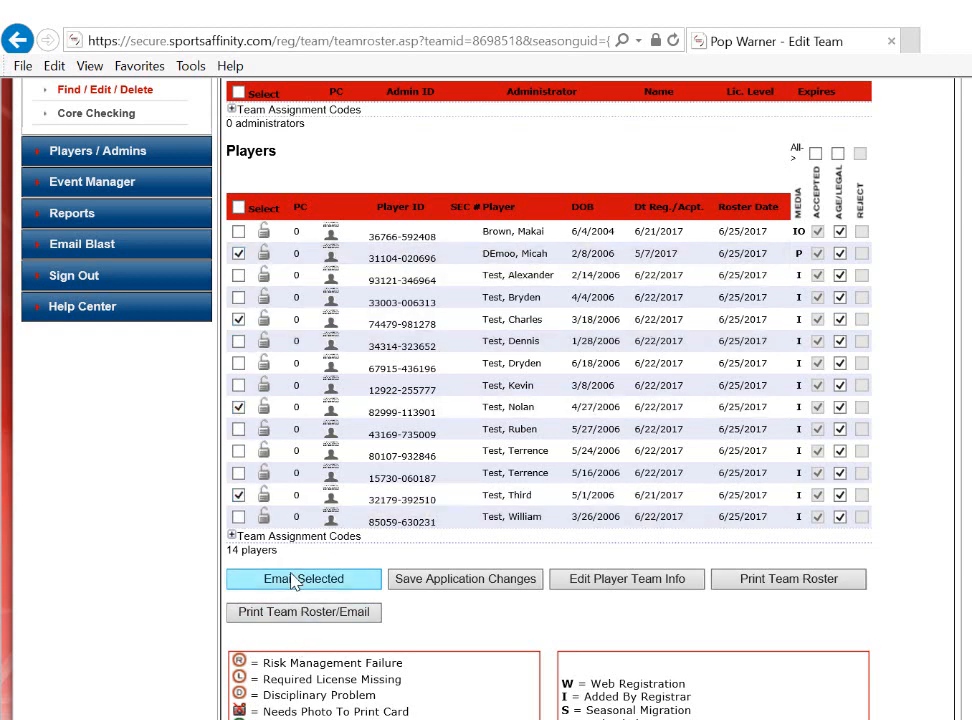
scroll(292, 583, "down", 2)
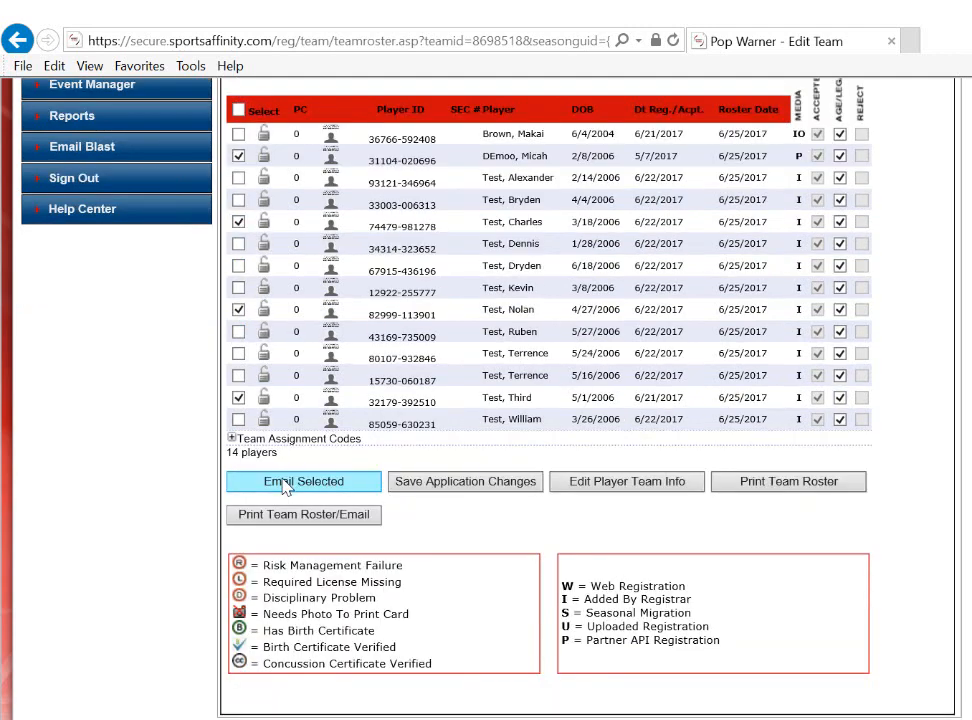
Browse back through the rosters of the two preceding teams, and go forward one team again.
scroll(285, 486, "up", 5)
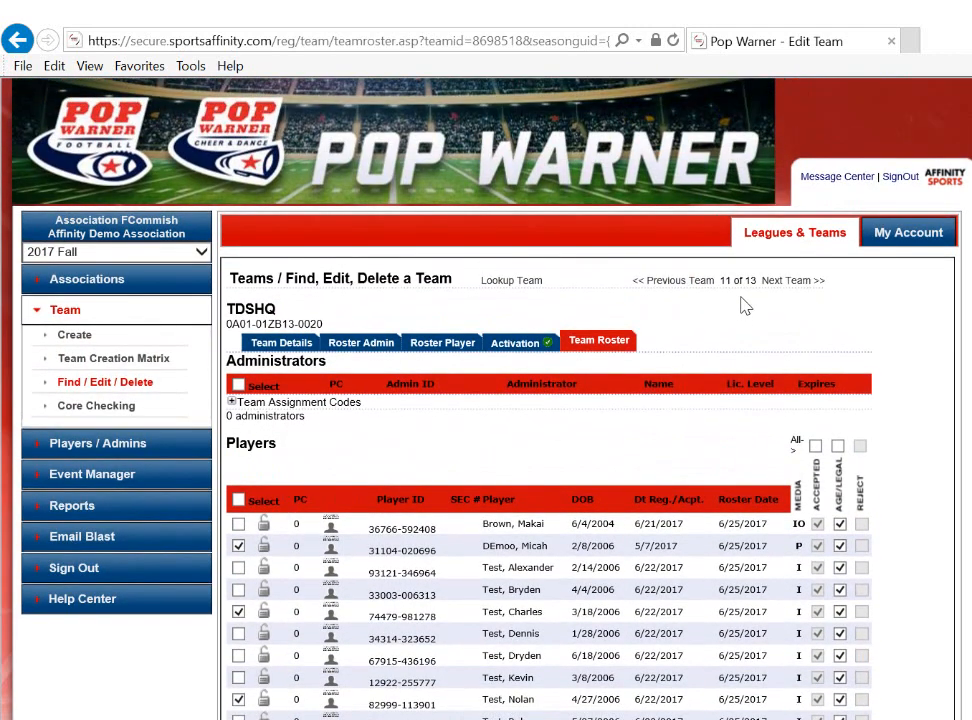
left_click(675, 285)
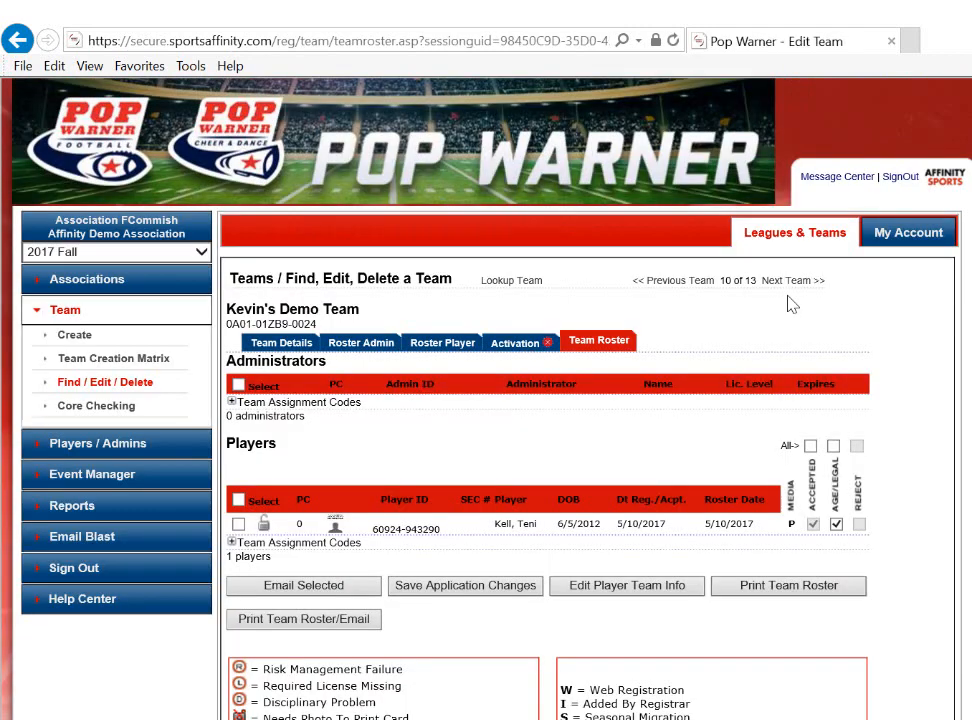
left_click(674, 286)
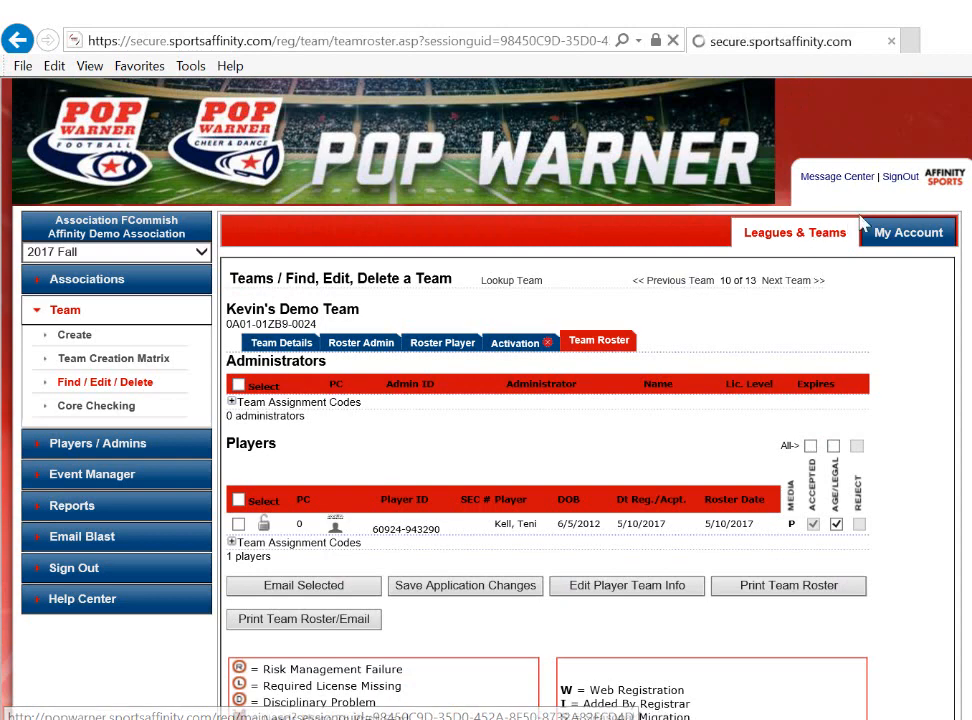
left_click(797, 288)
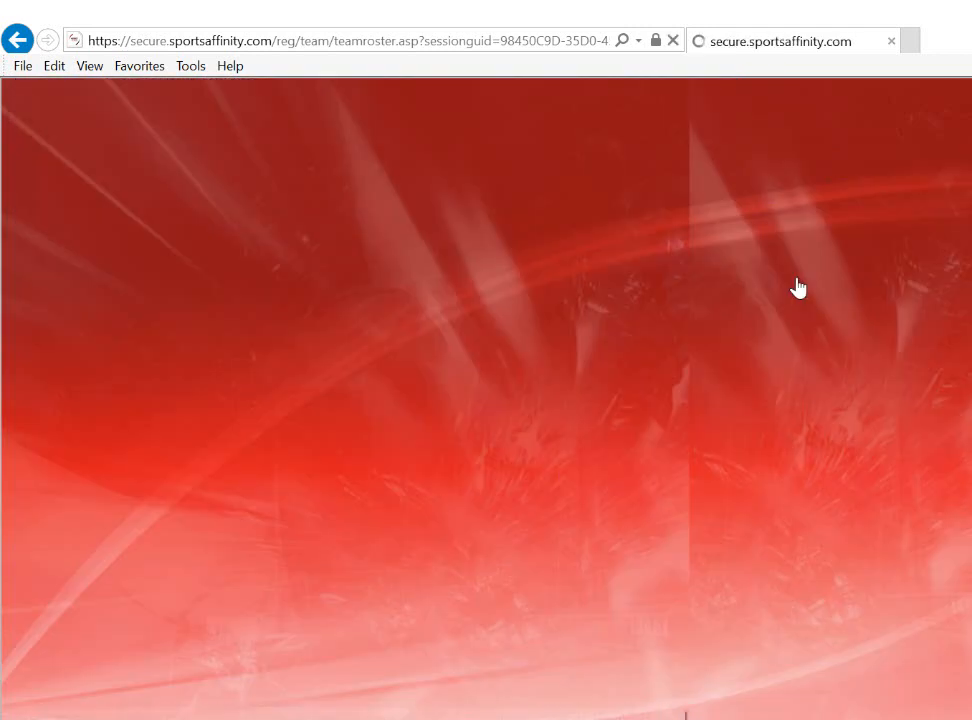